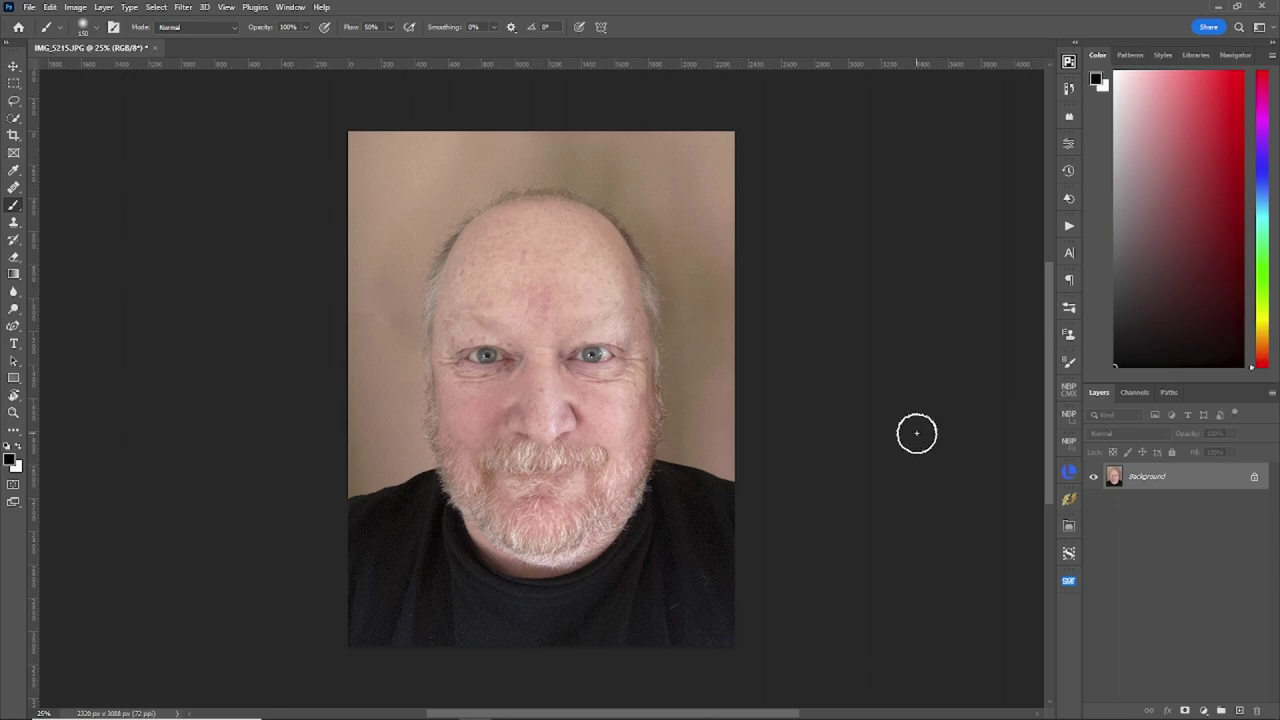
- Duplicate the portrait layer and start a radial gradient mask in Camera Raw
key("ctrl+j")
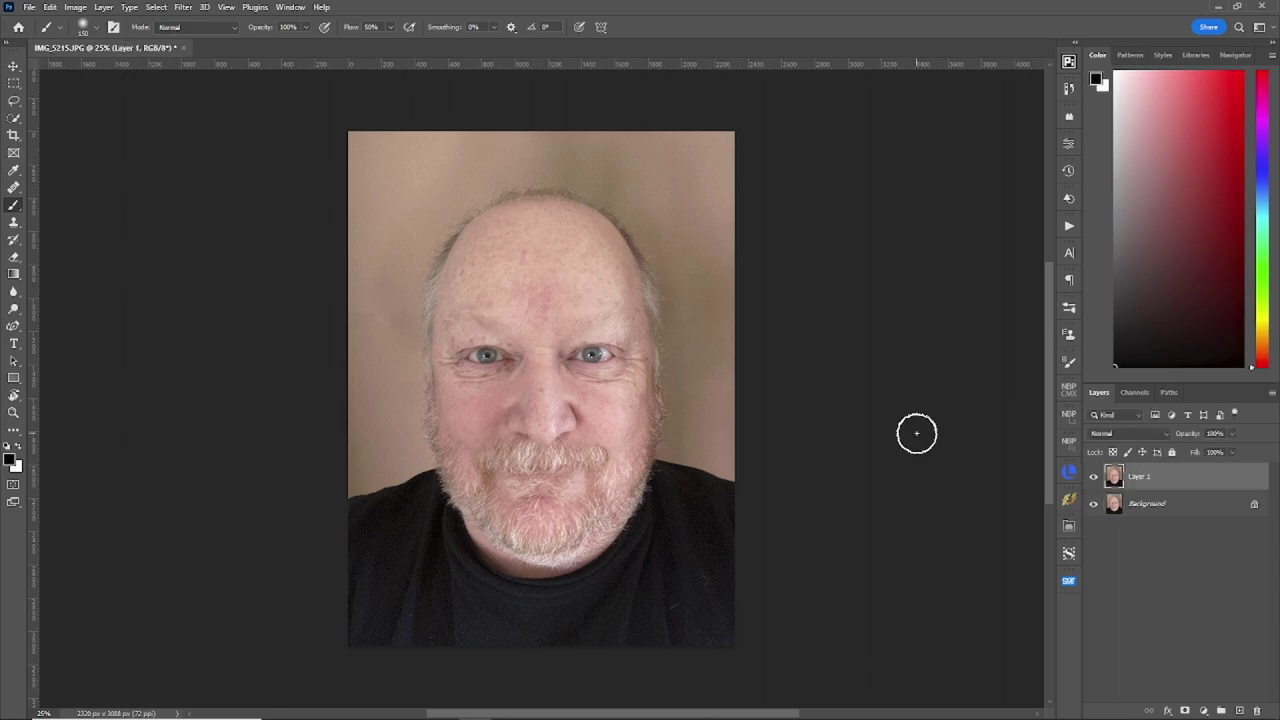
key("ctrl+shift+a")
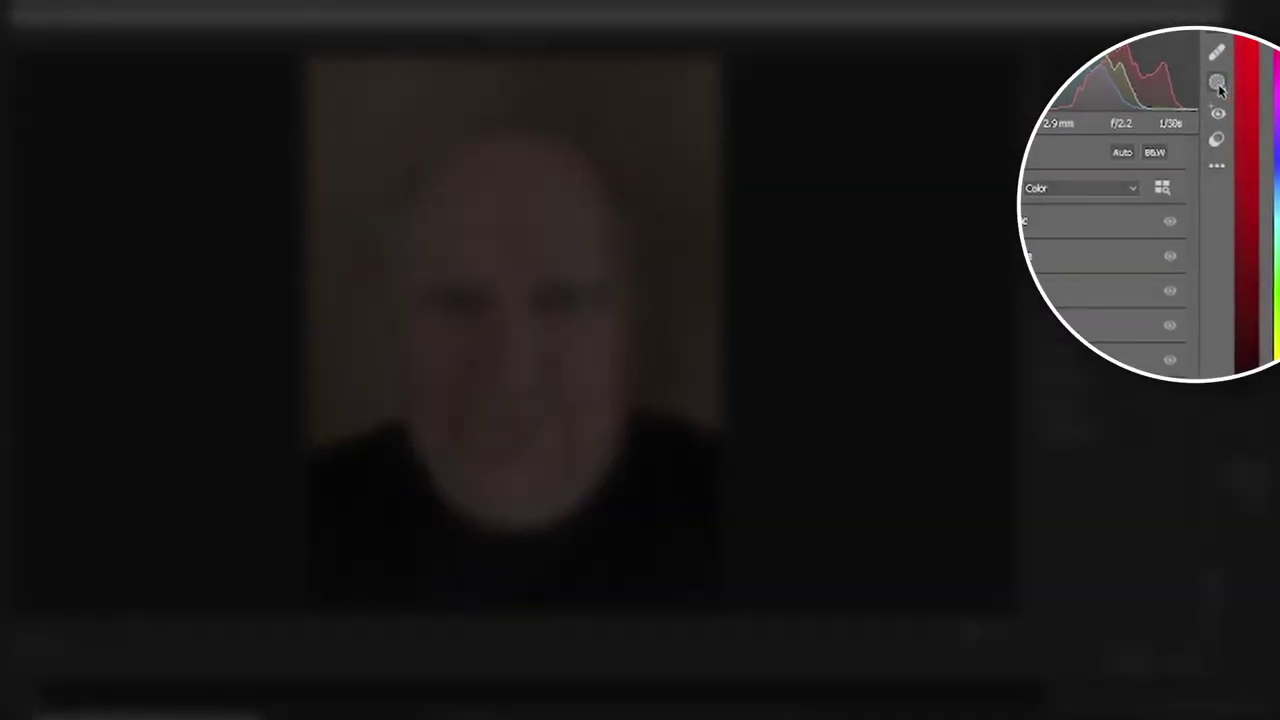
left_click(1219, 90)
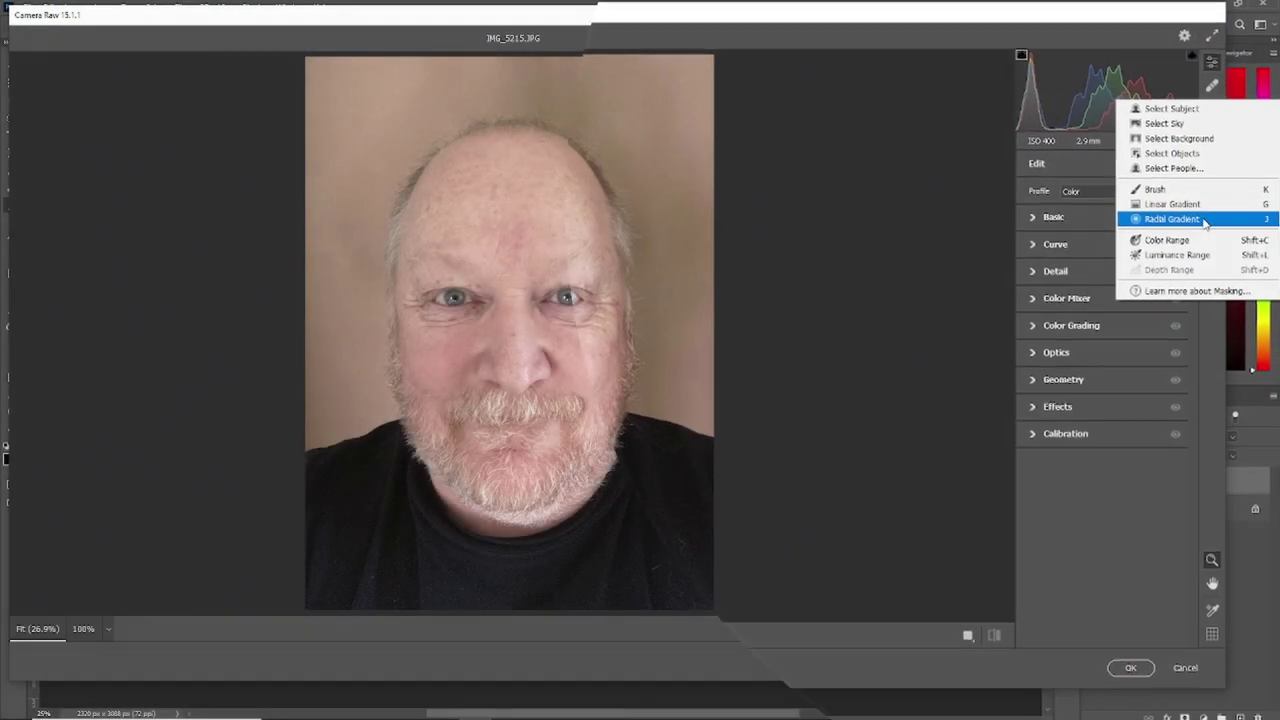
left_click(1160, 214)
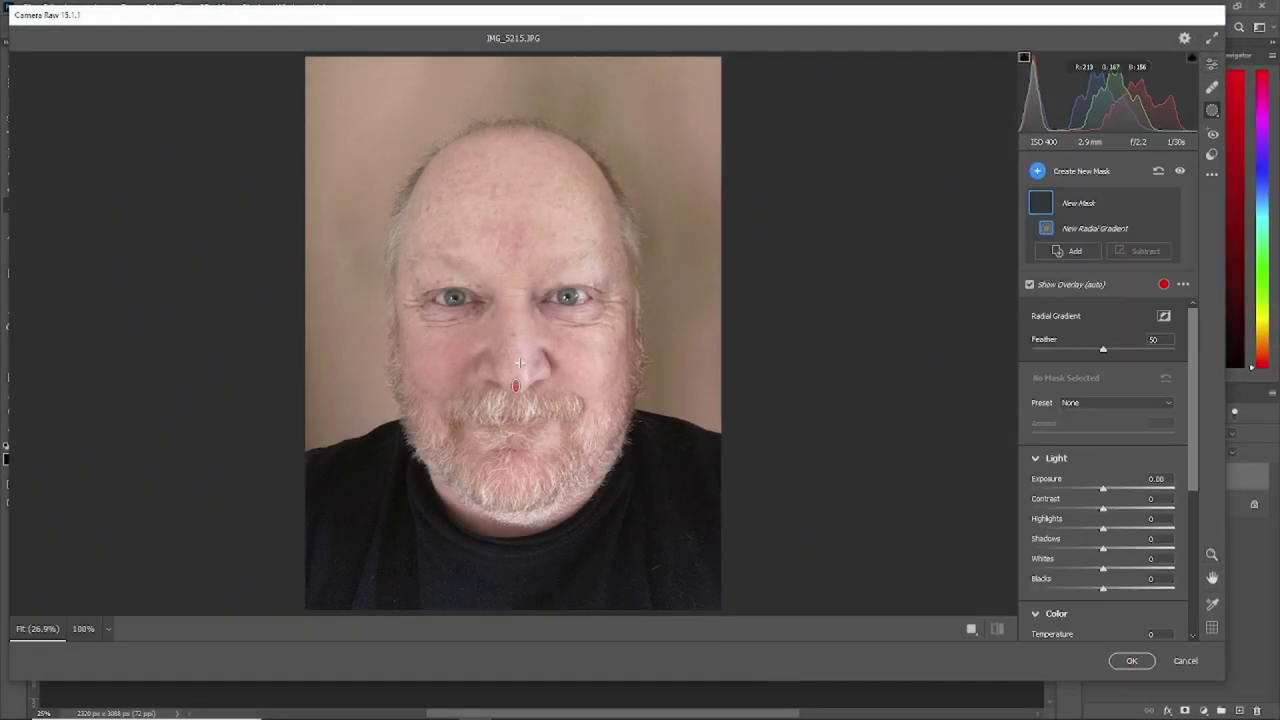
- Draw a tall elliptical gradient and reshape it to cover the face's right half
left_click_drag(516, 385, 560, 226)
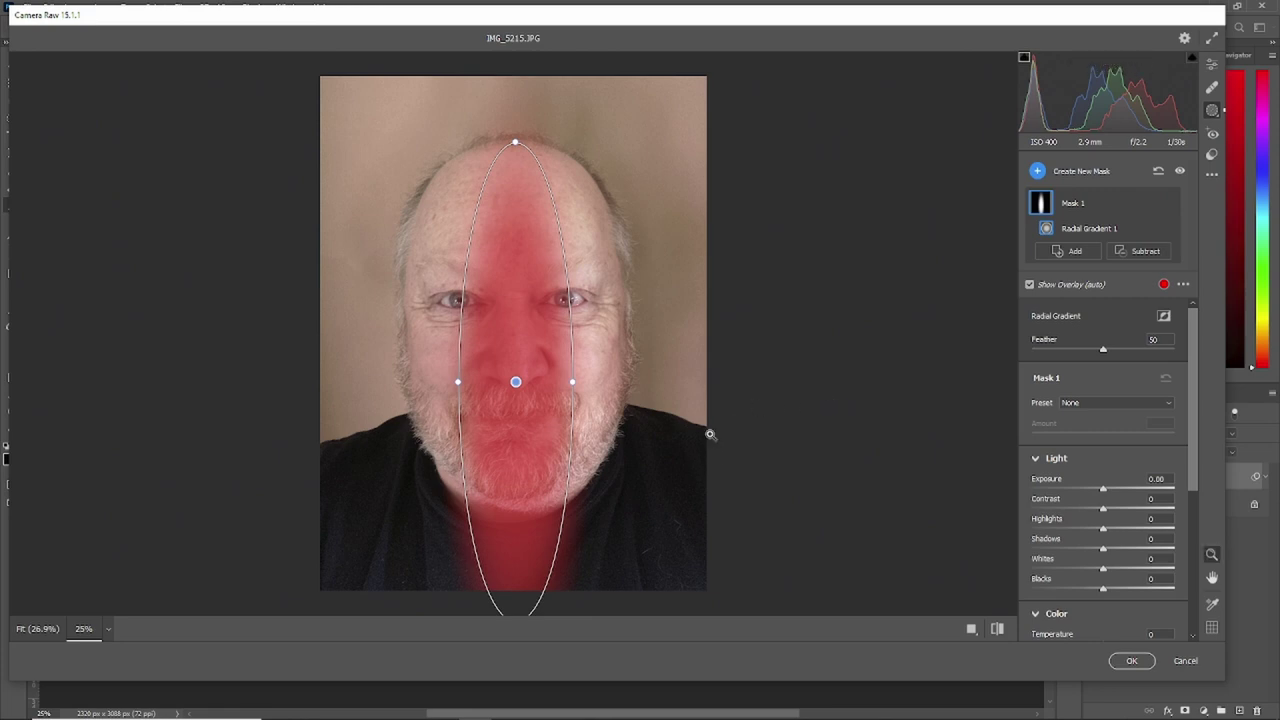
key("ctrl+minus")
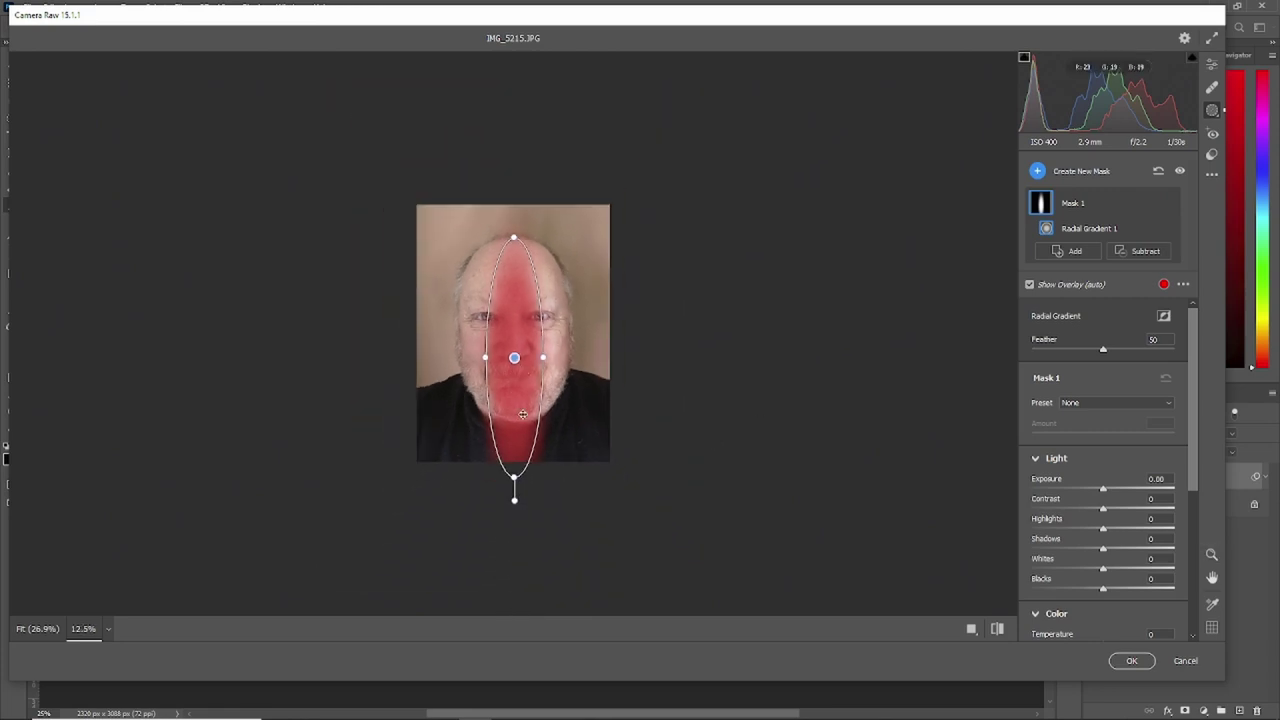
left_click_drag(513, 416, 538, 384)
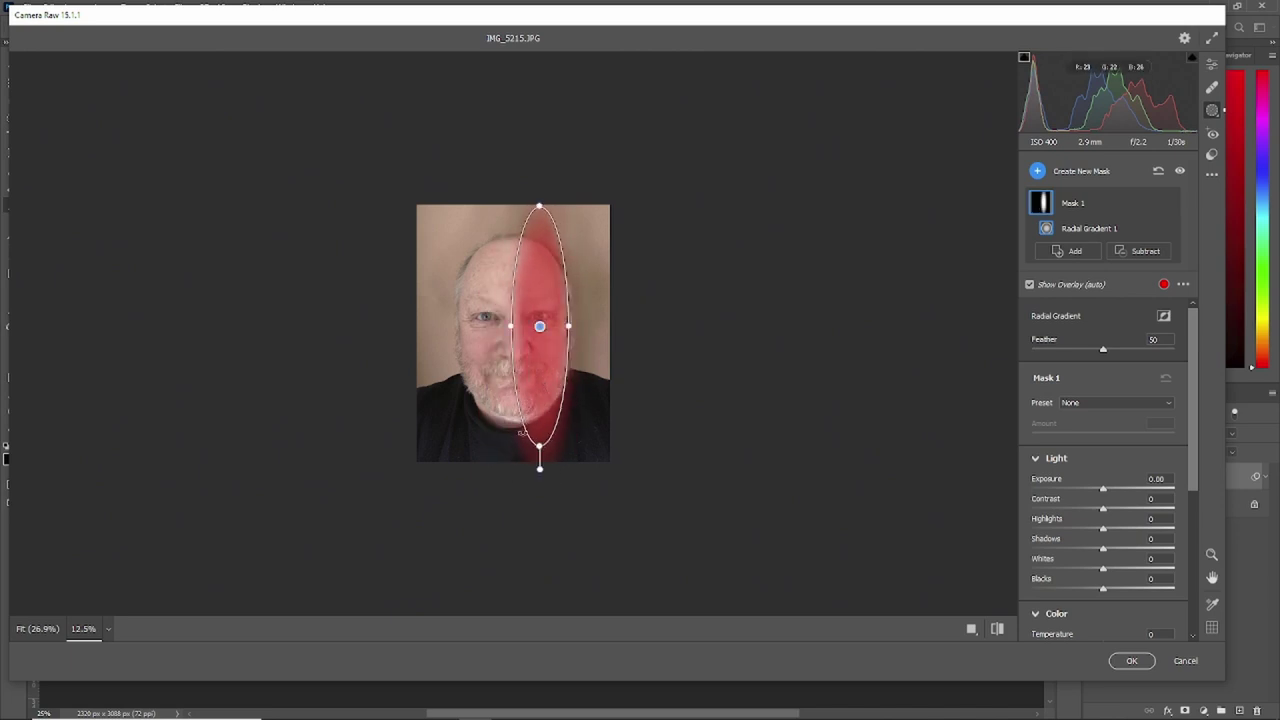
left_click_drag(545, 448, 541, 429)
left_click_drag(540, 204, 540, 232)
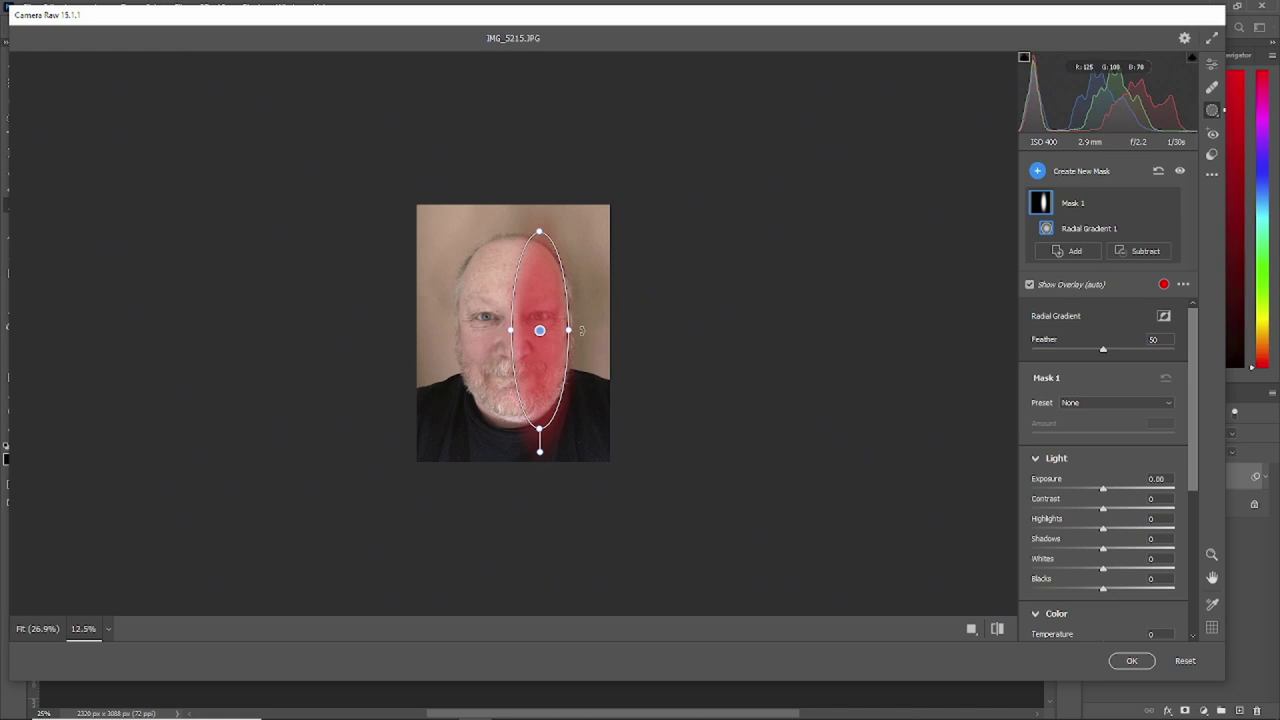
left_click_drag(568, 330, 580, 331)
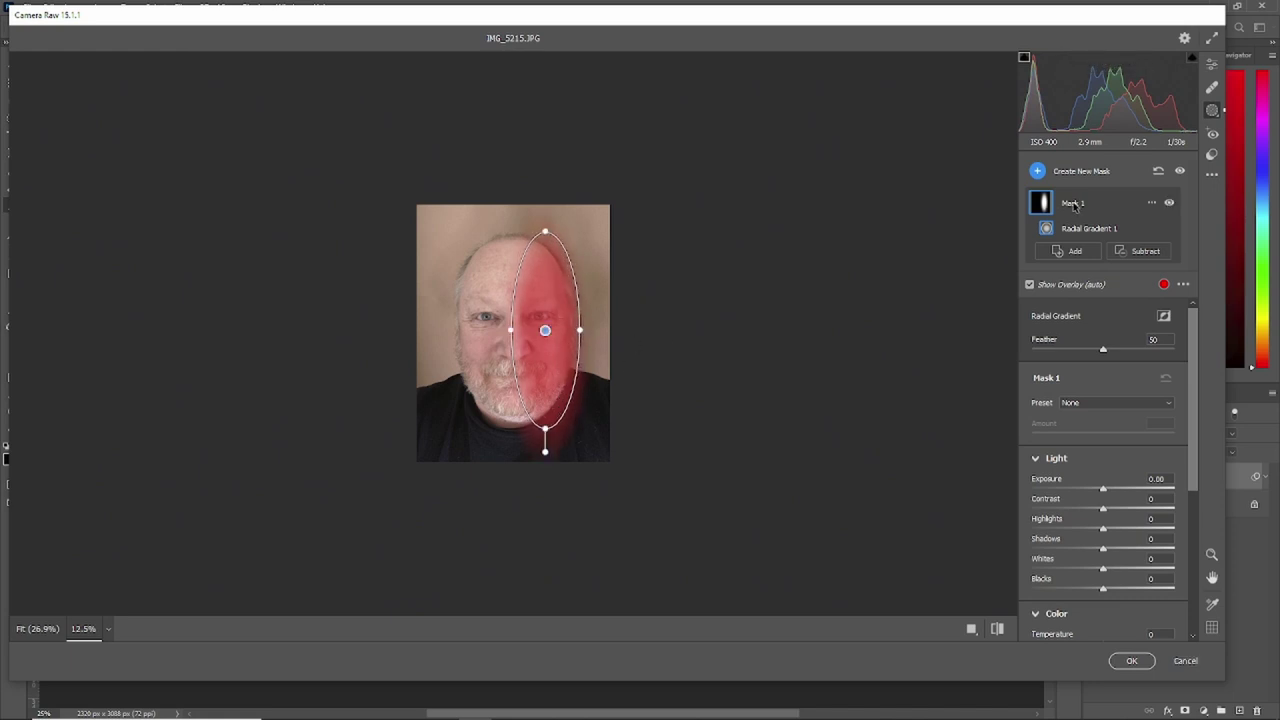
- Rename Mask 1 to 'Left' and duplicate it
double_click(1074, 203)
type("Left")
key("Return")
left_click(1152, 205)
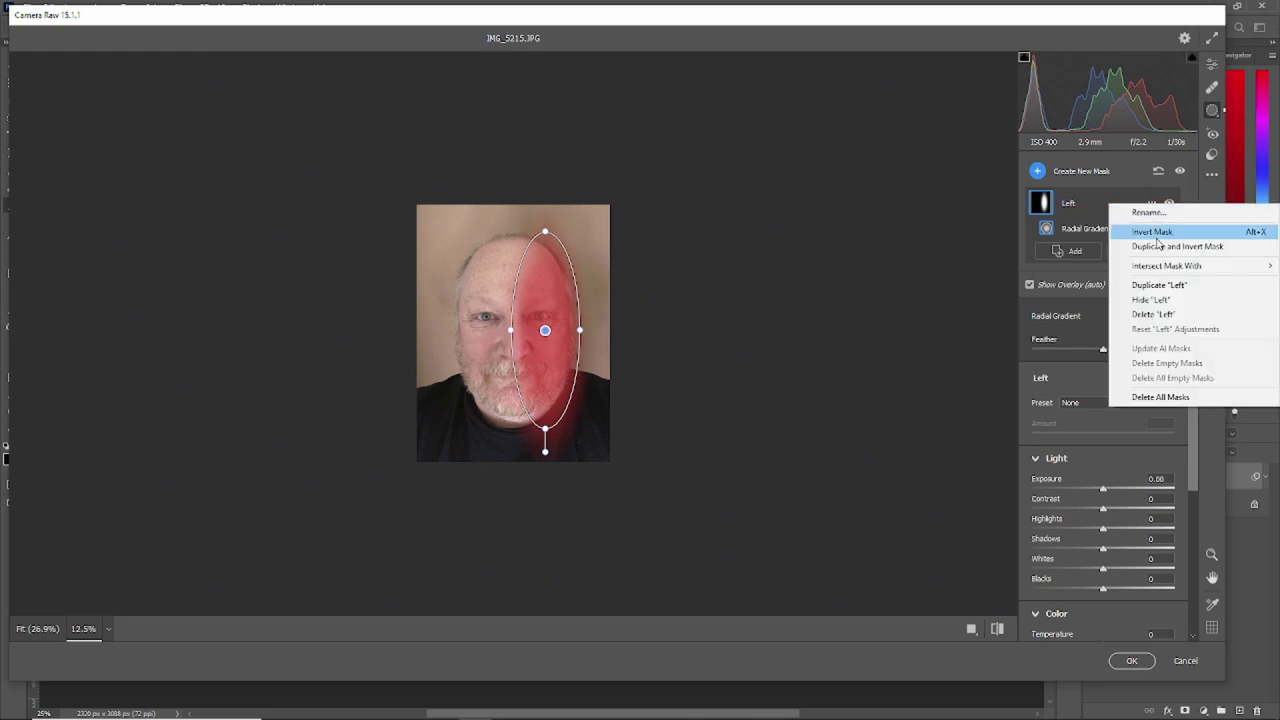
left_click(1146, 288)
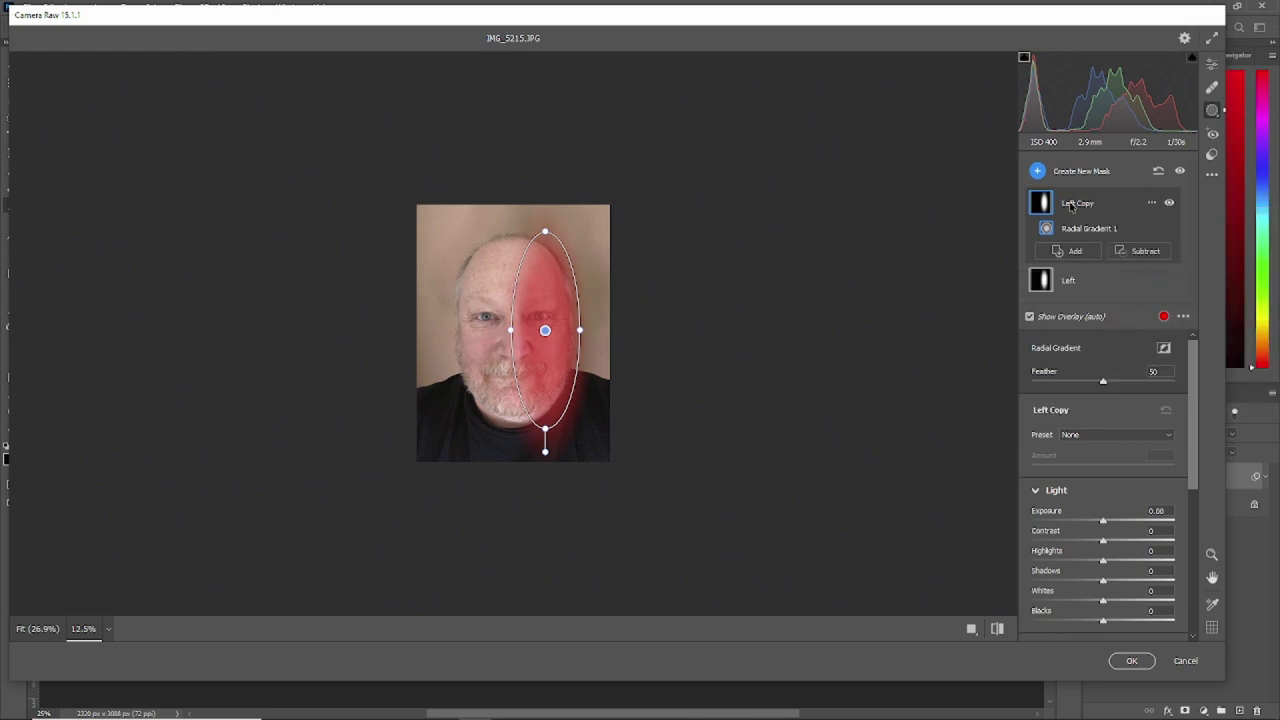
- Rename the copy 'Right' and move its ellipse onto the face's left half
double_click(1086, 206)
type("Right")
key("Return")
left_click_drag(546, 381, 480, 376)
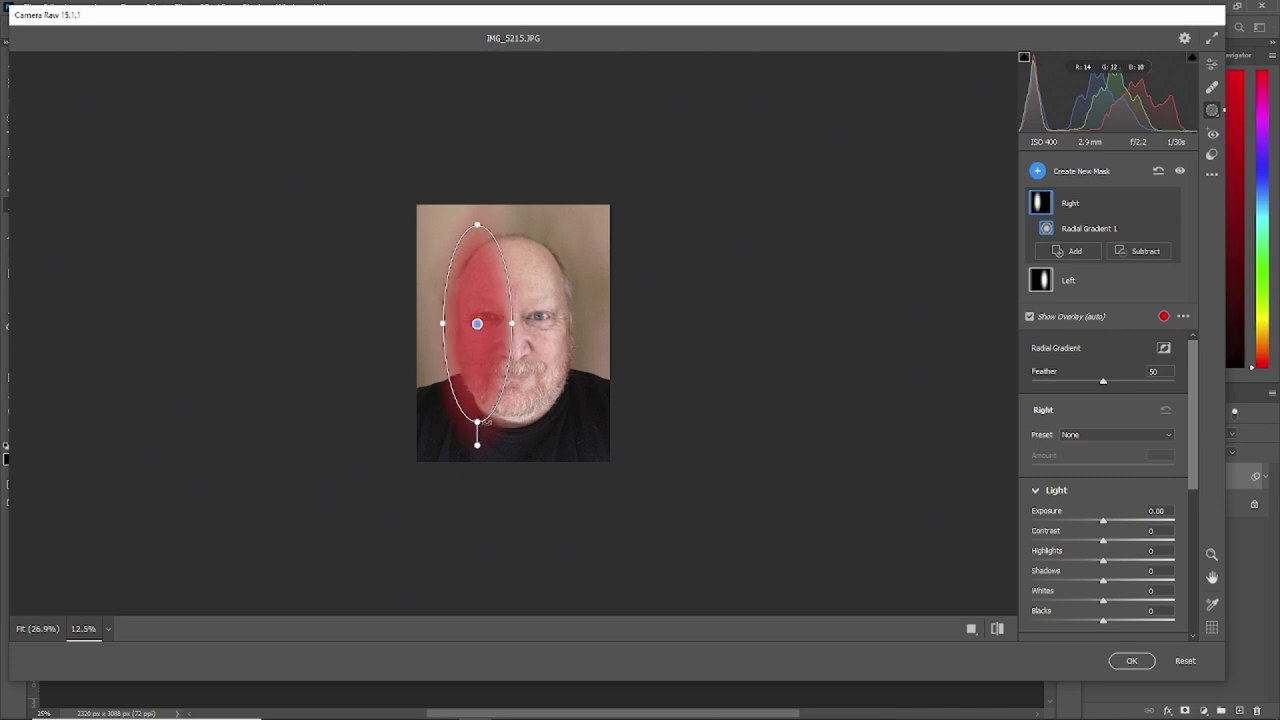
left_click_drag(477, 423, 478, 418)
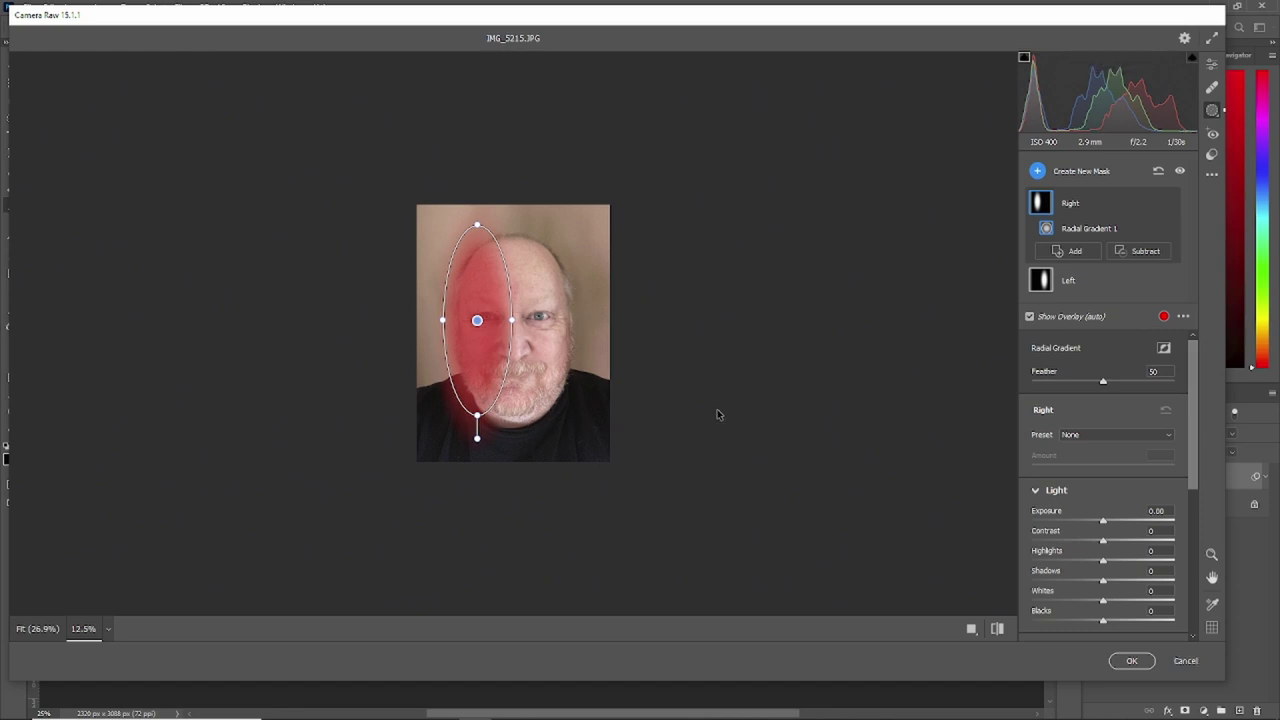
- Hide the mask overlay and raise the Right mask's exposure to +0.65
key("y")
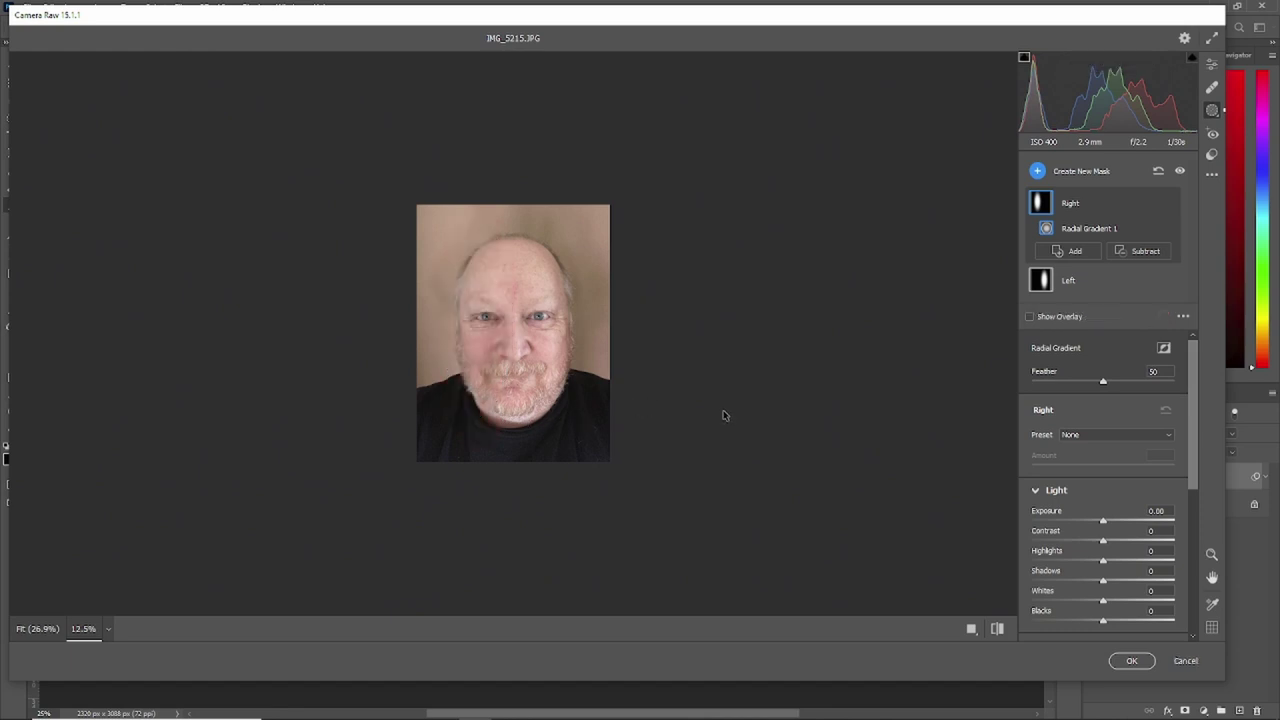
key("ctrl+0")
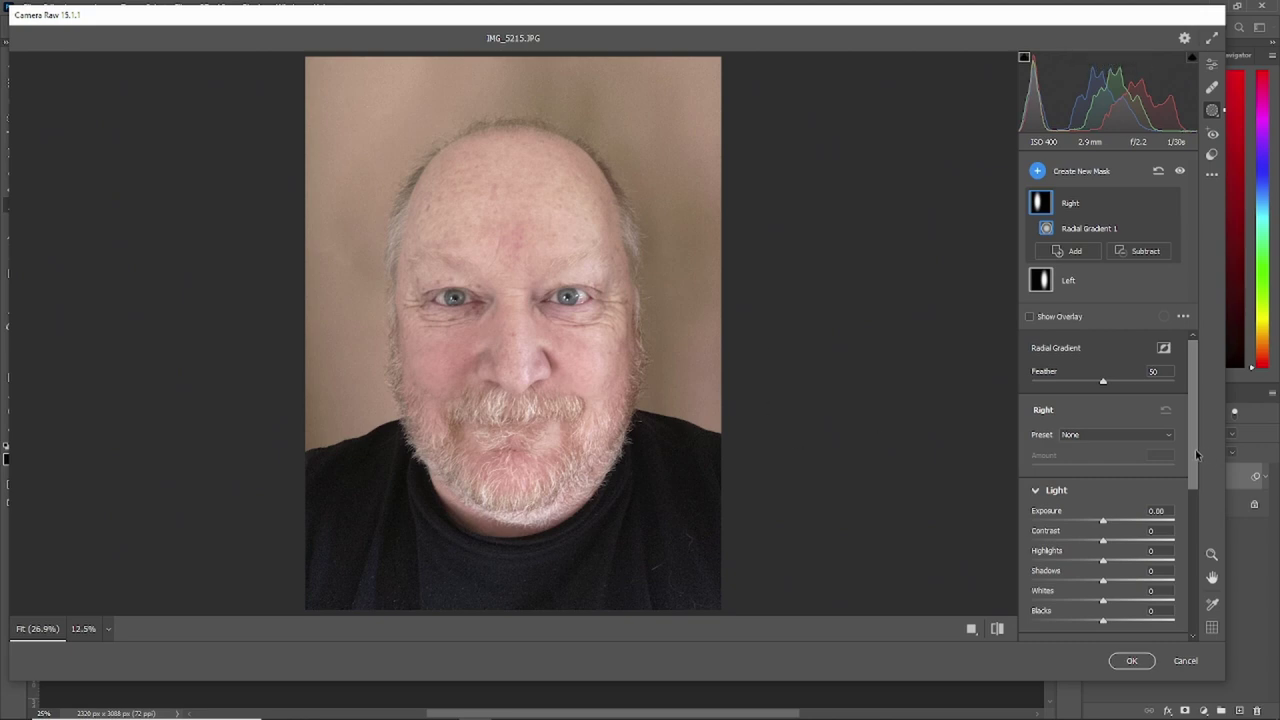
scroll(1132, 393, "down", 4)
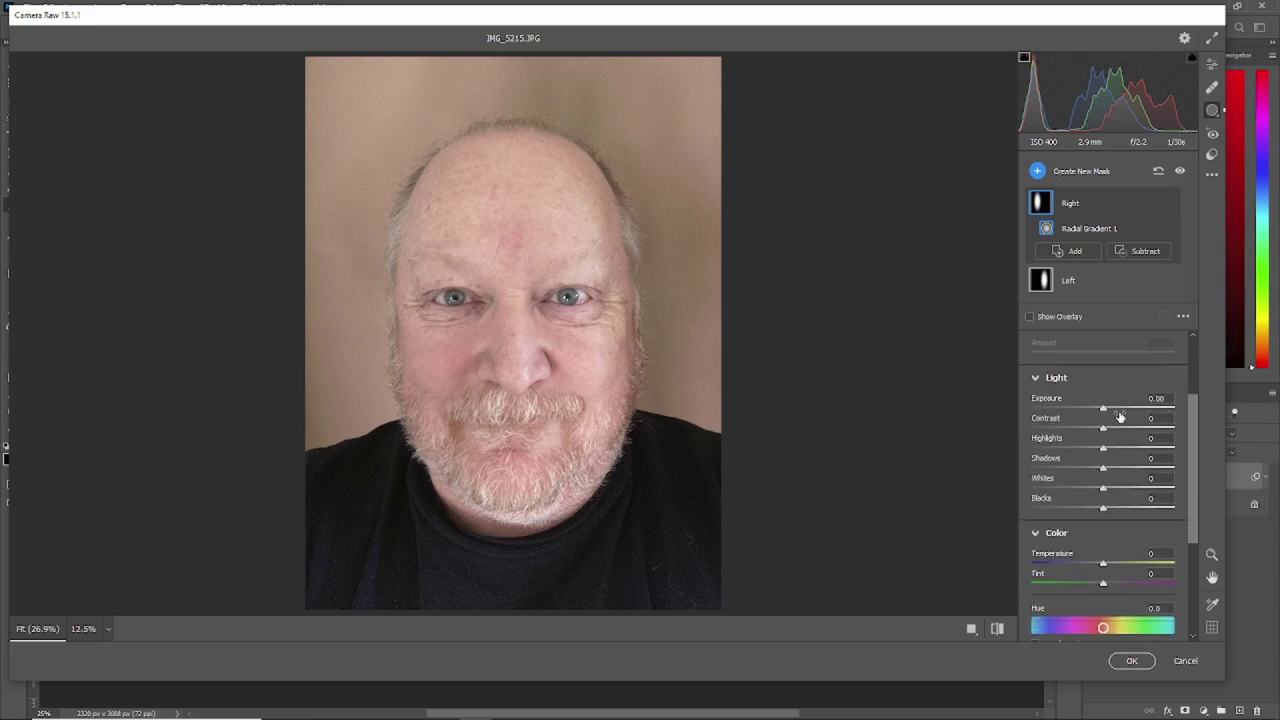
left_click_drag(1103, 410, 1115, 410)
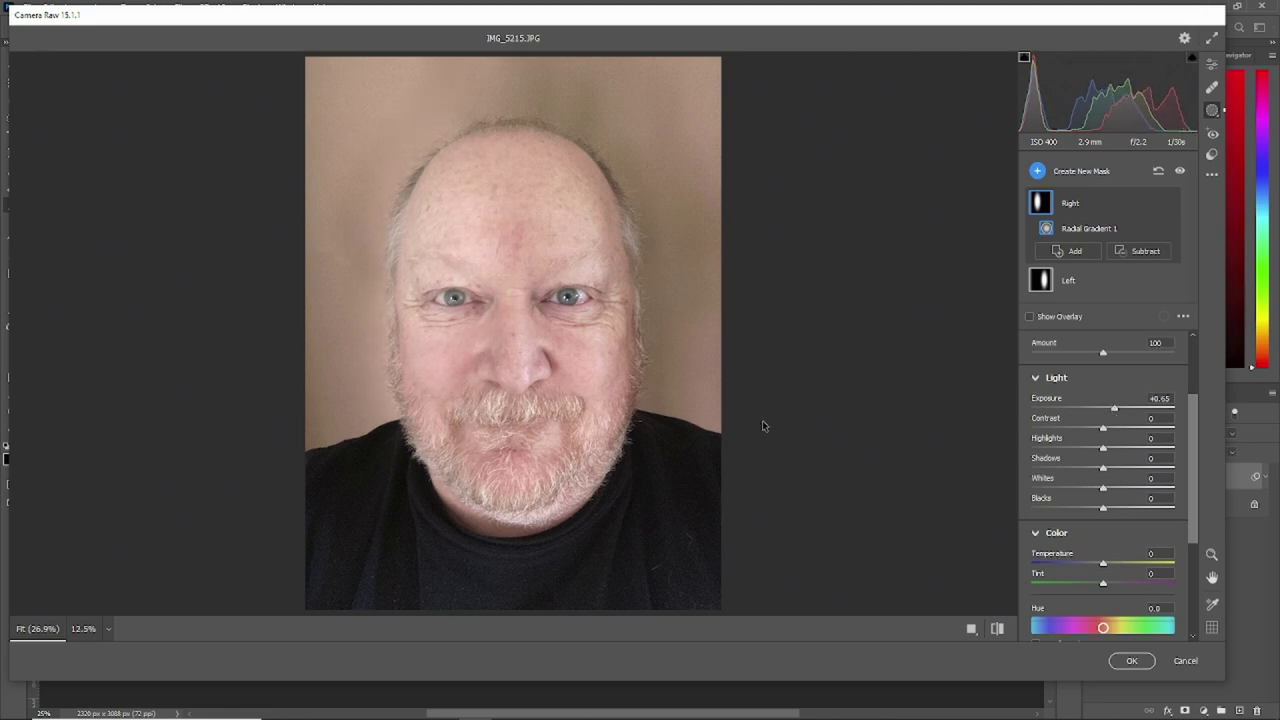
- Brighten the face area under the Left mask
left_click(1071, 283)
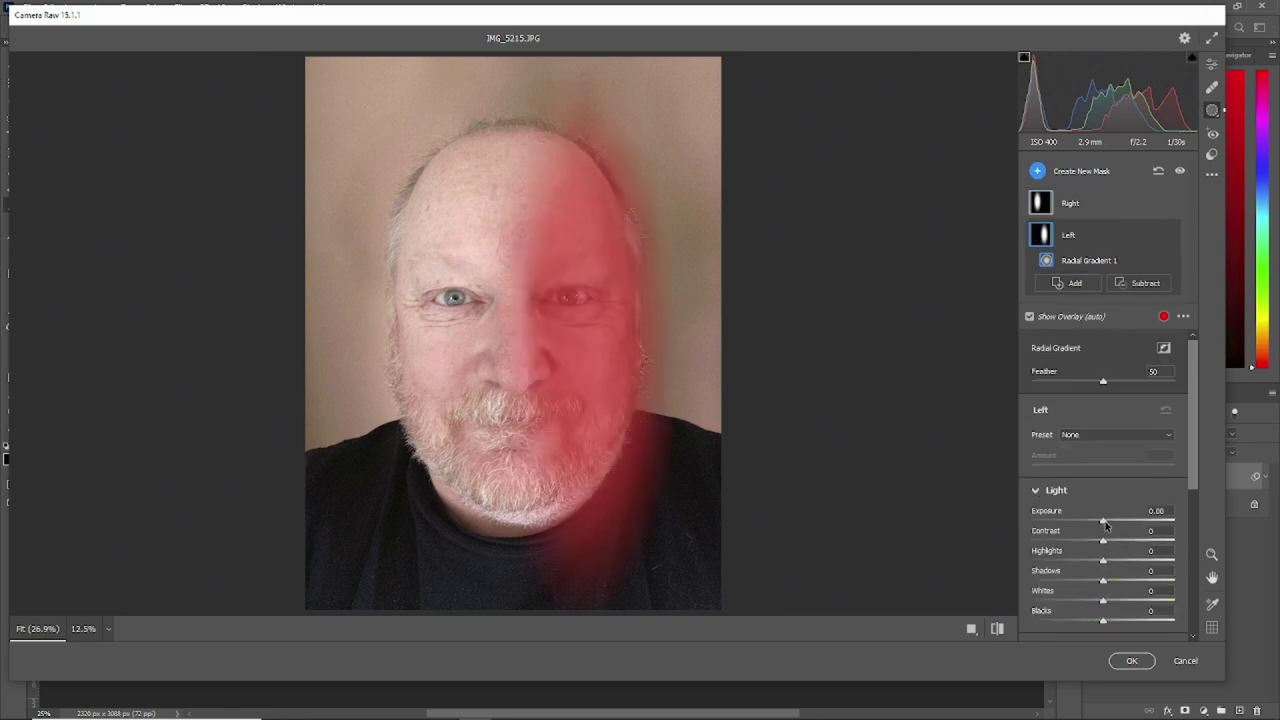
left_click_drag(1102, 523, 1108, 523)
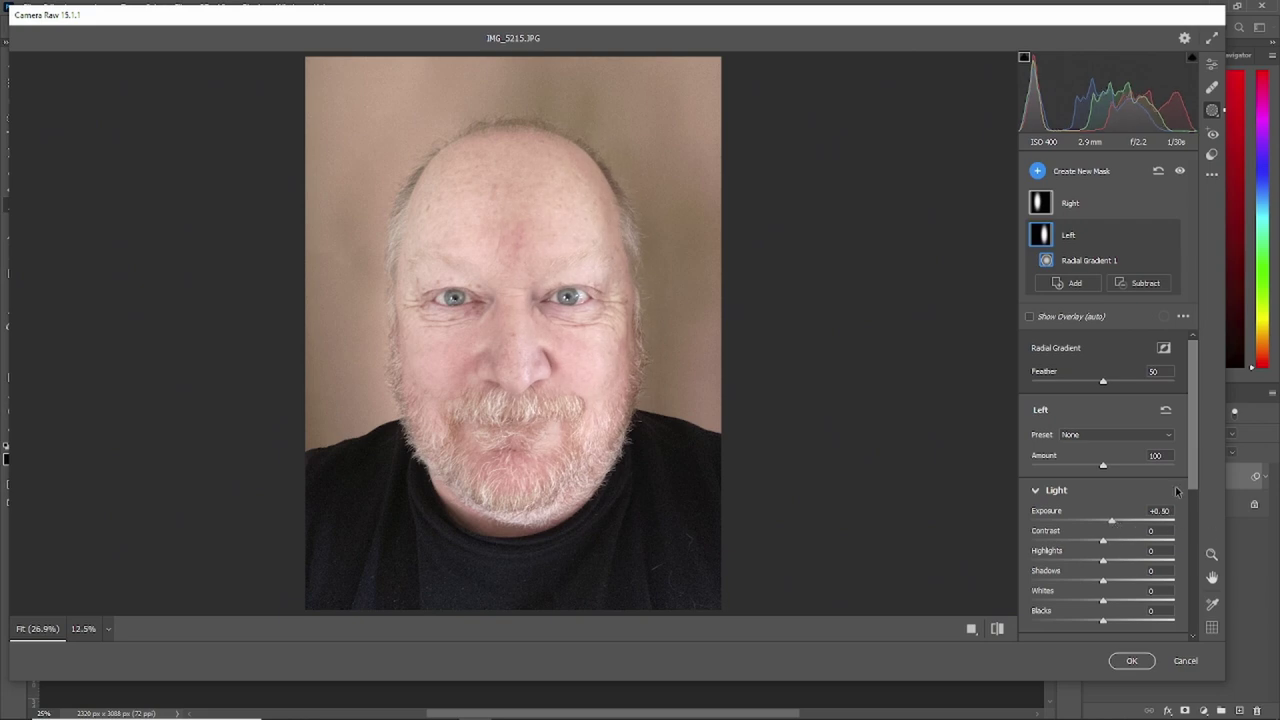
scroll(1148, 476, "down", 5)
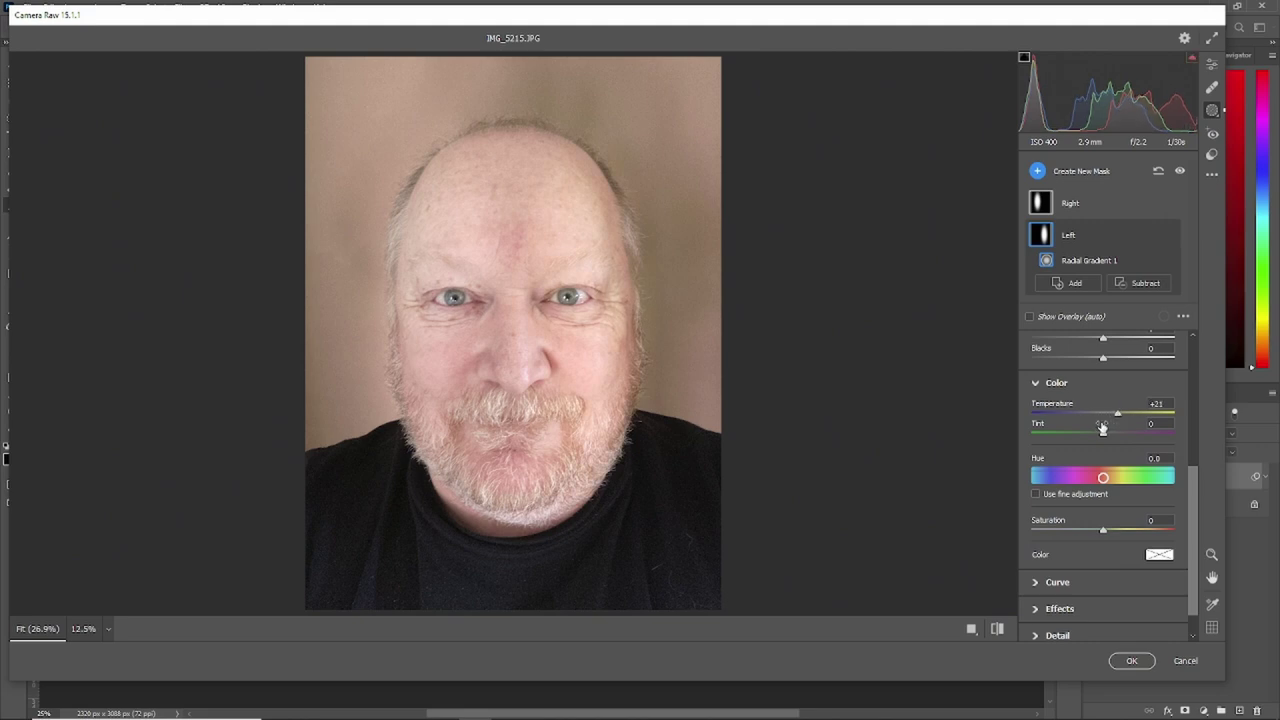
- Cool the Right mask's temperature to -5 and return to the top of the panel
left_click(1068, 205)
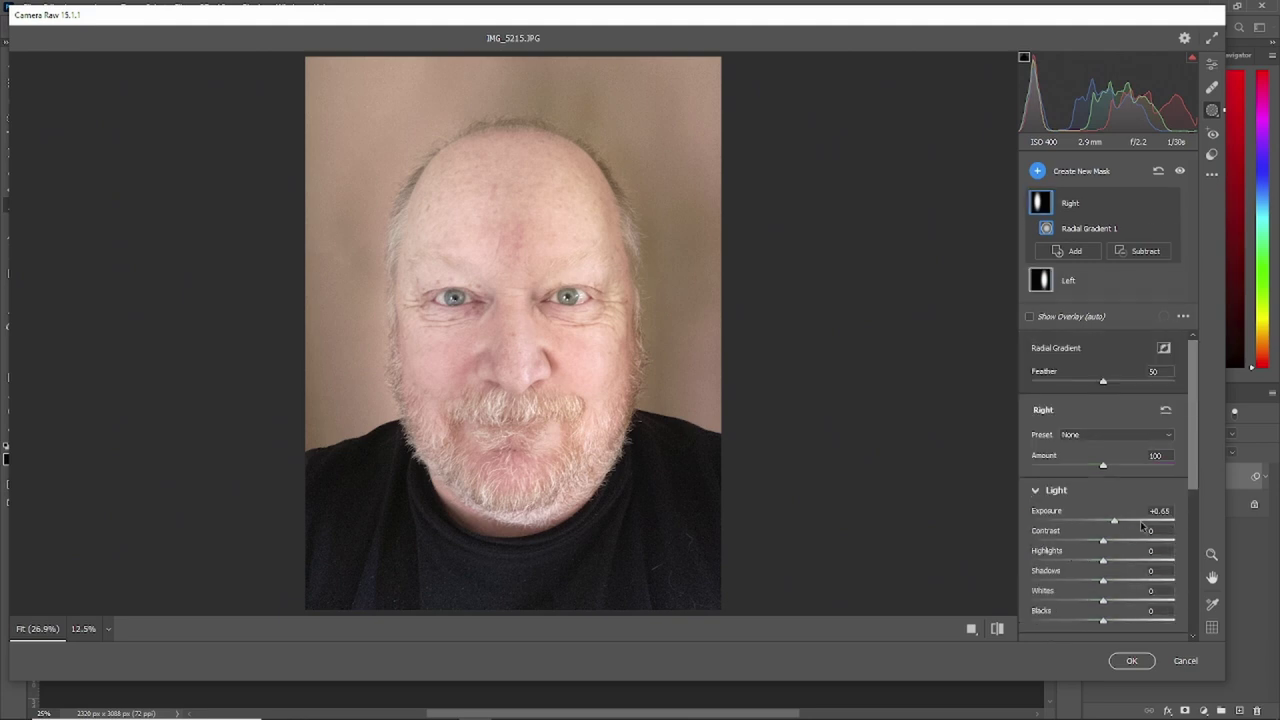
scroll(1190, 474, "down", 3)
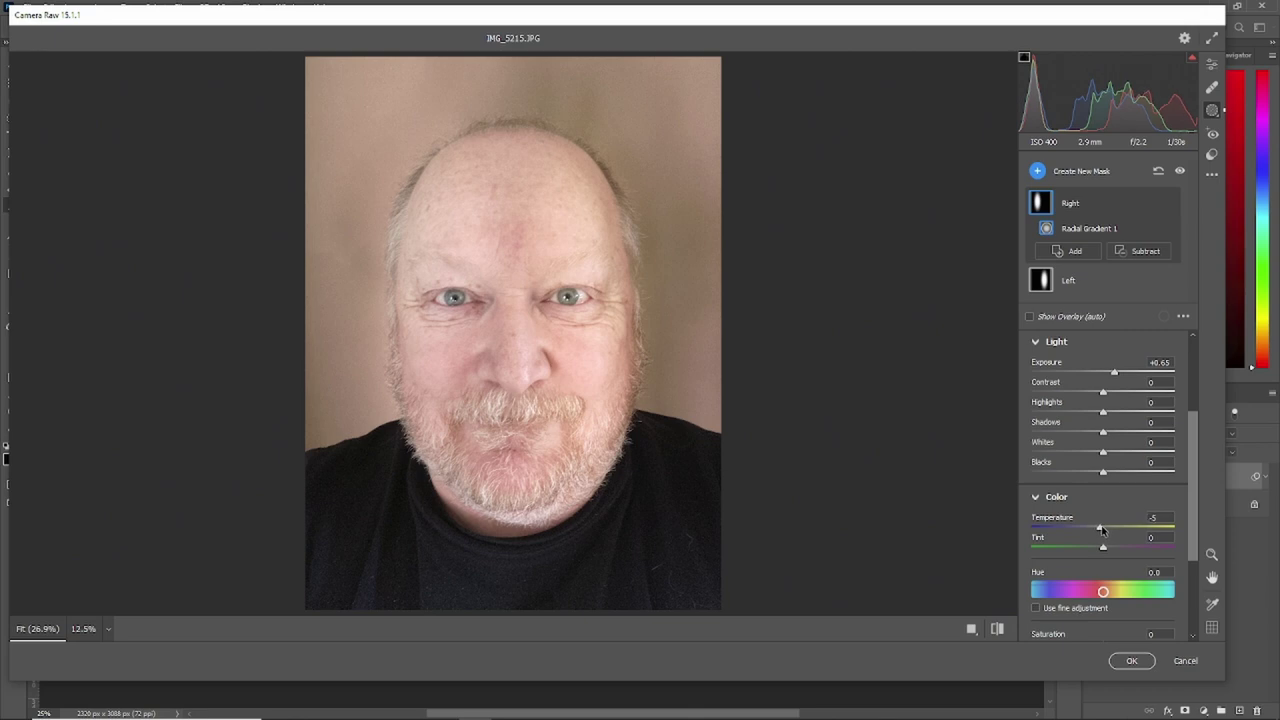
left_click_drag(1102, 530, 1093, 529)
left_click_drag(1195, 482, 1206, 405)
- Draw a new radial gradient over the man's head and fit it as a tall ellipse around his face
left_click(1039, 172)
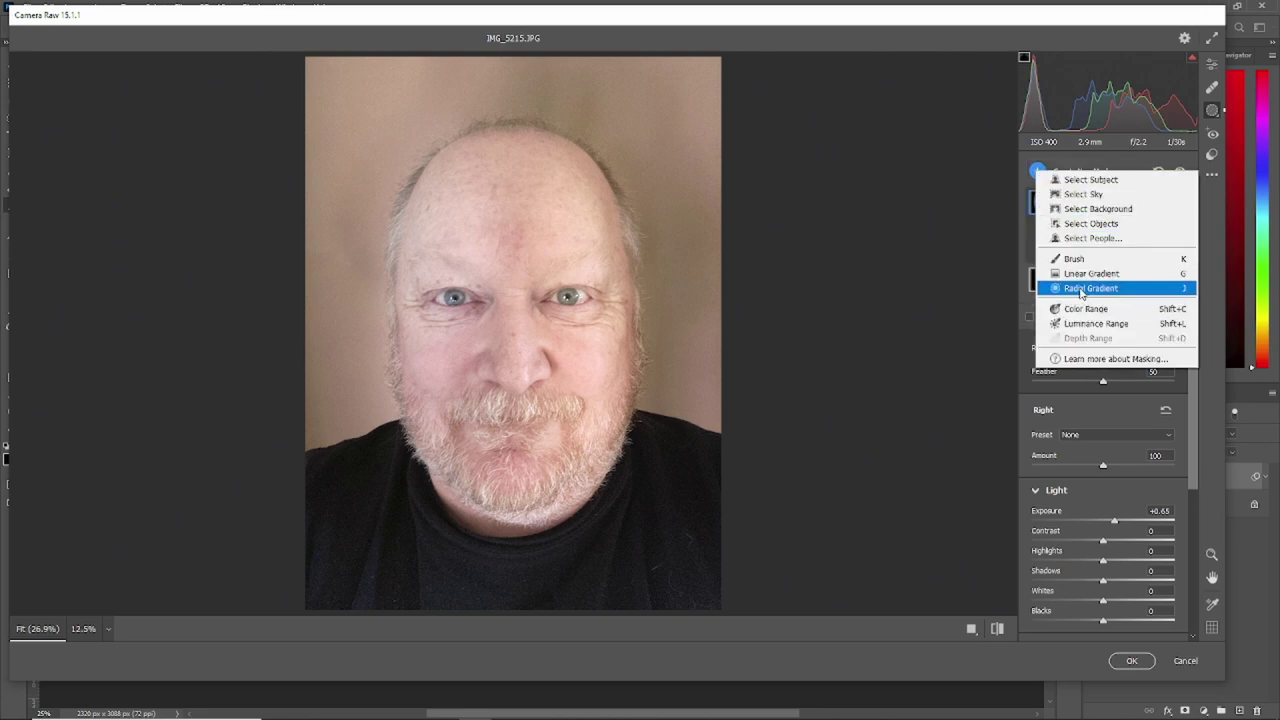
left_click(1075, 290)
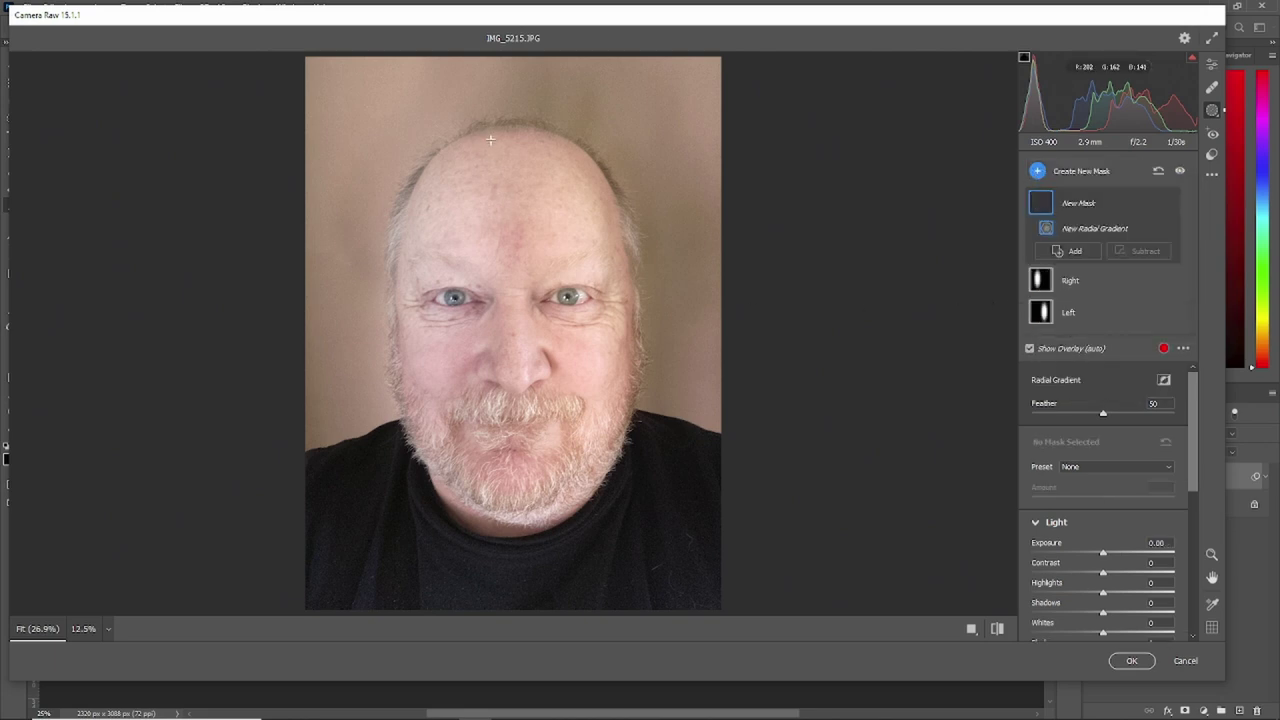
left_click_drag(501, 165, 623, 474)
key("ctrl+minus")
key("ctrl+minus")
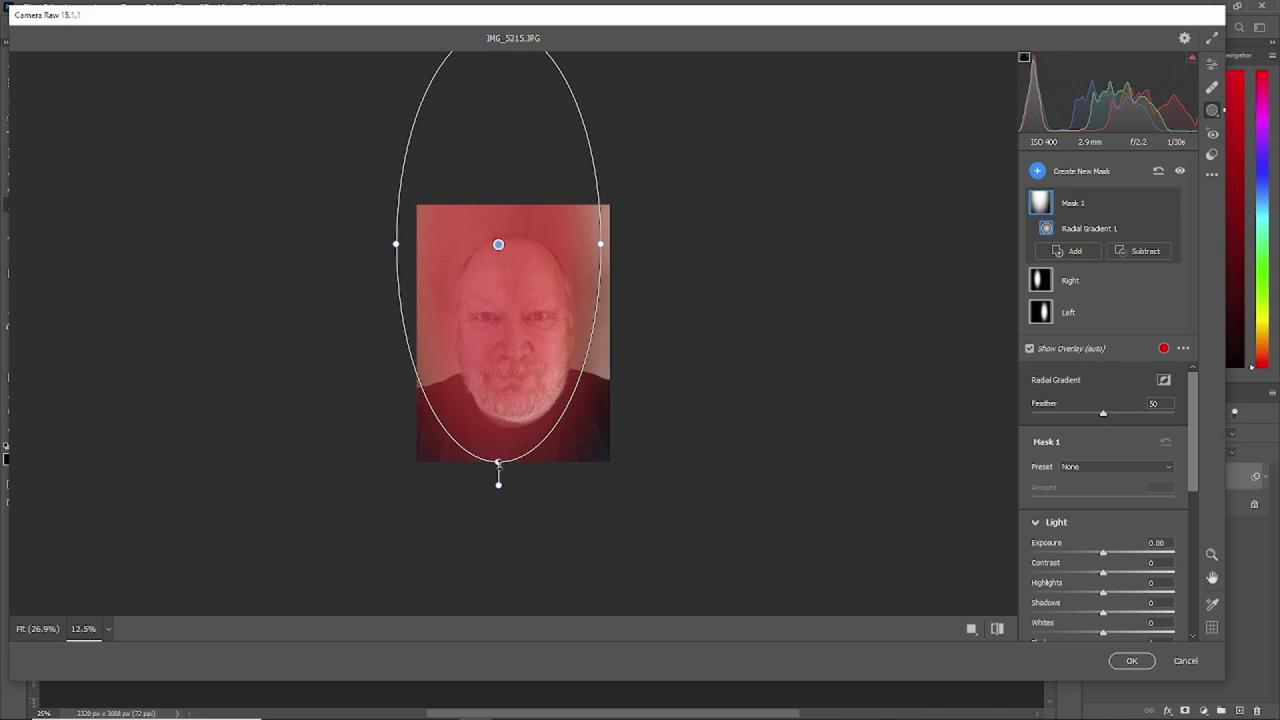
left_click_drag(504, 437, 514, 439)
key("alt")
left_click_drag(616, 245, 610, 245)
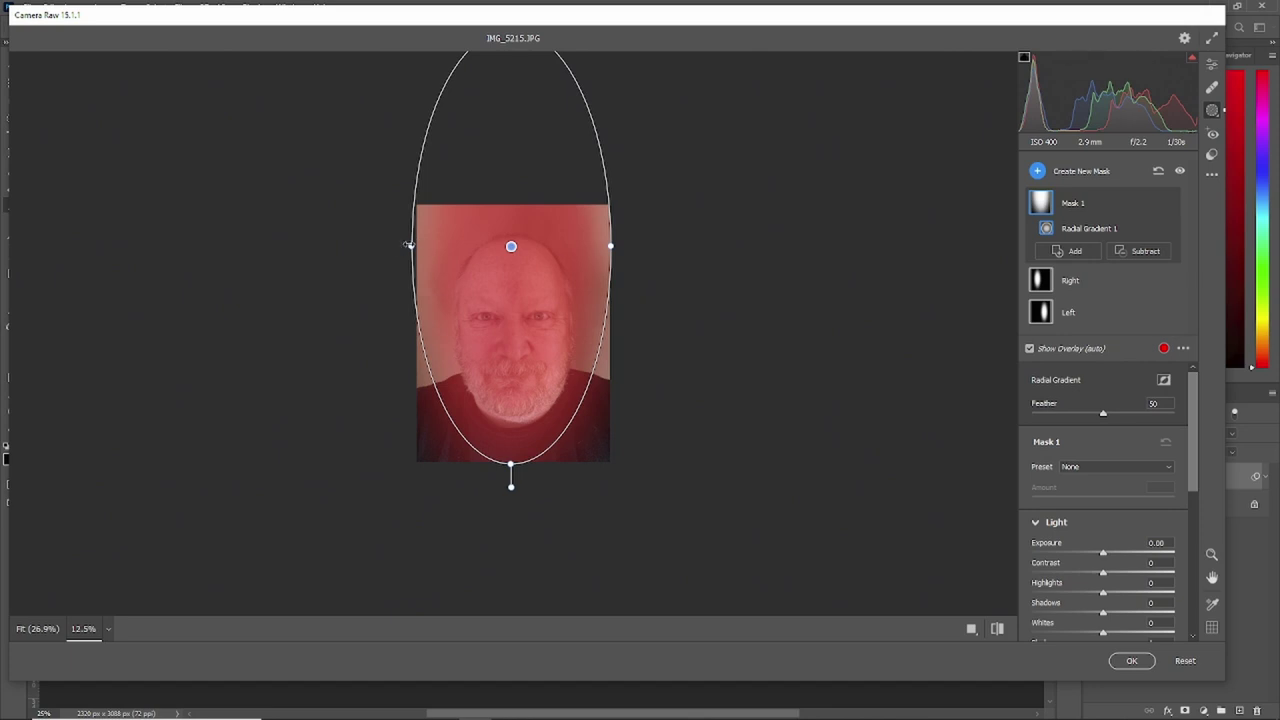
key("ctrl+minus")
left_click_drag(513, 178, 515, 257)
key("ctrl+0")
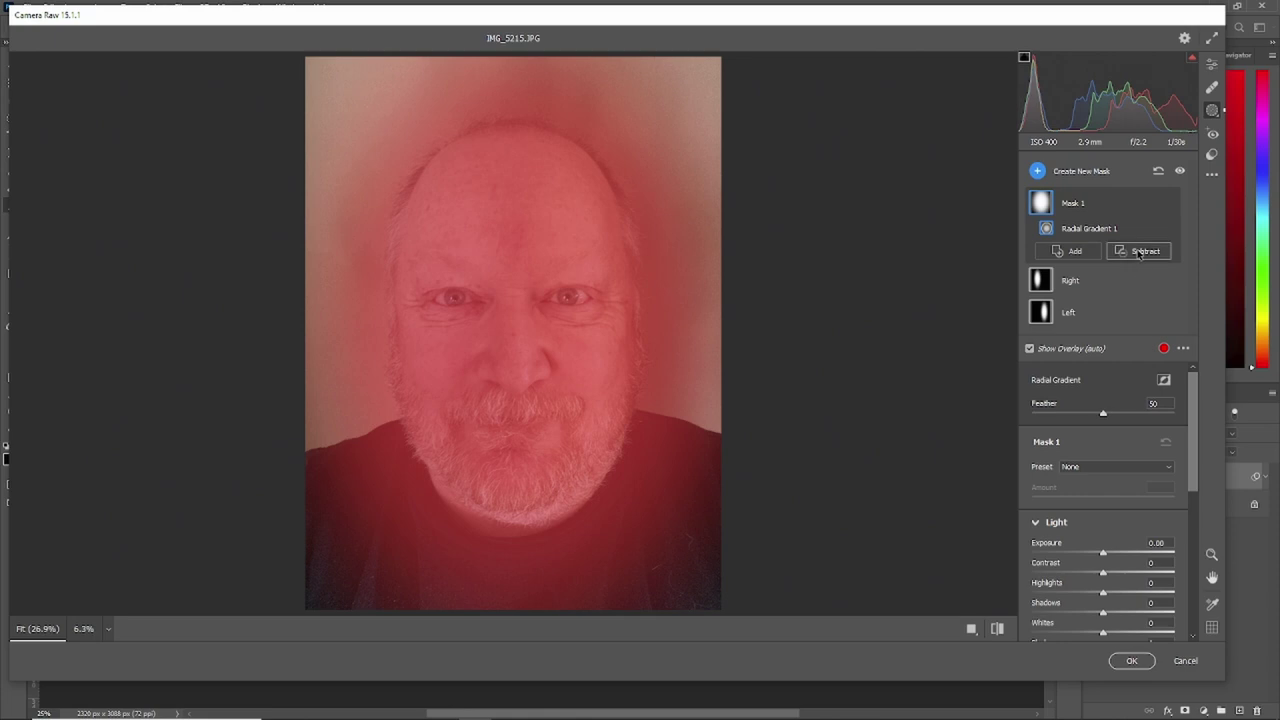
- Subtract the subject from Mask 1, hide the overlay, and raise its exposure
left_click(1138, 254)
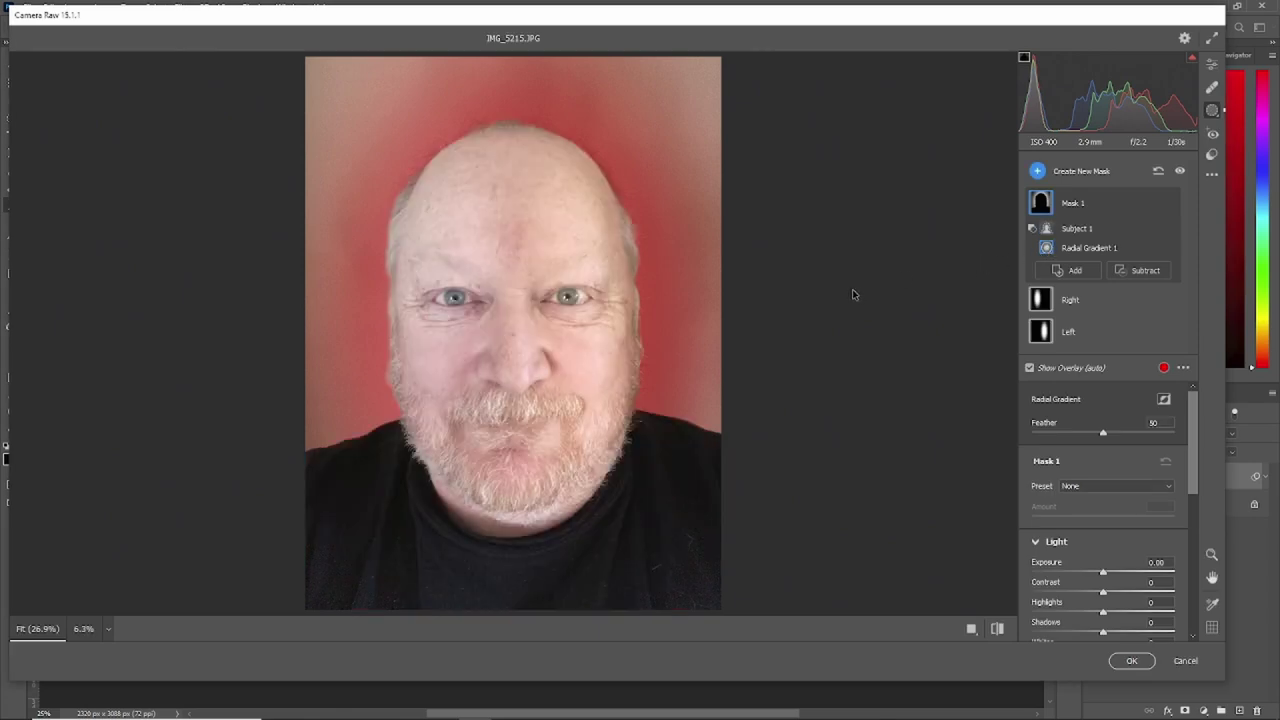
key("y")
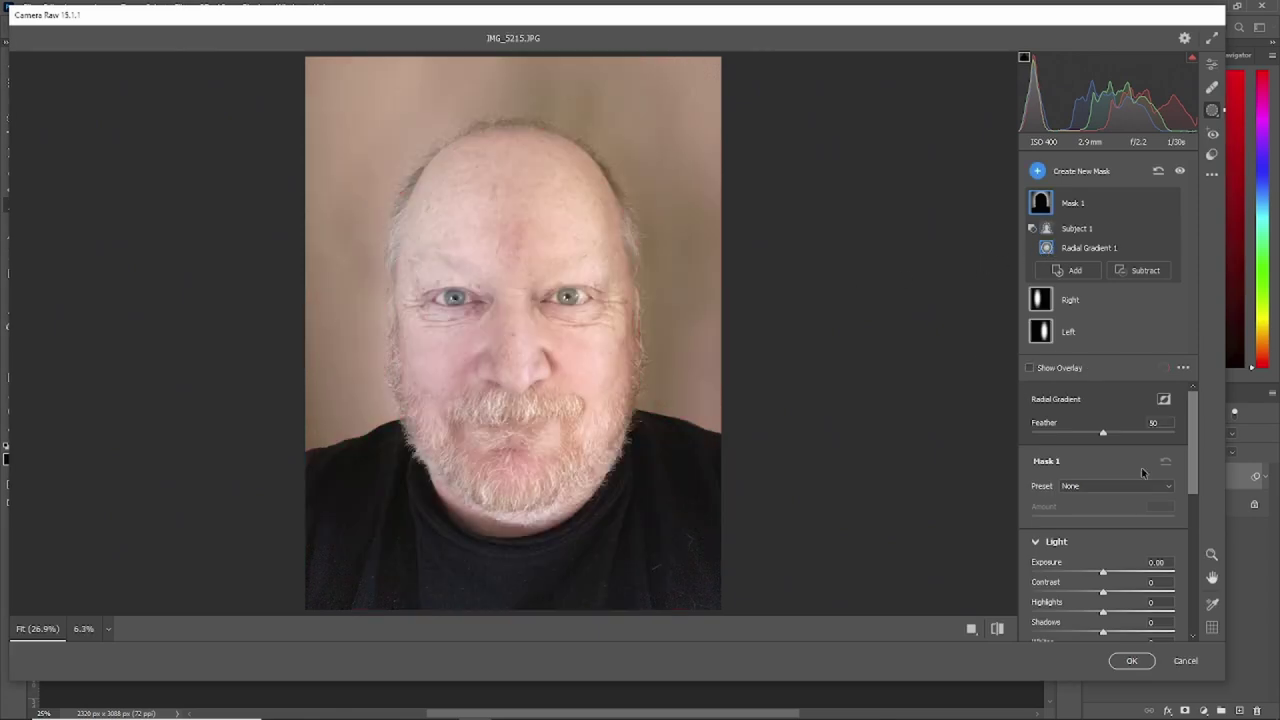
scroll(1189, 472, "down", 3)
left_click_drag(1103, 428, 1133, 433)
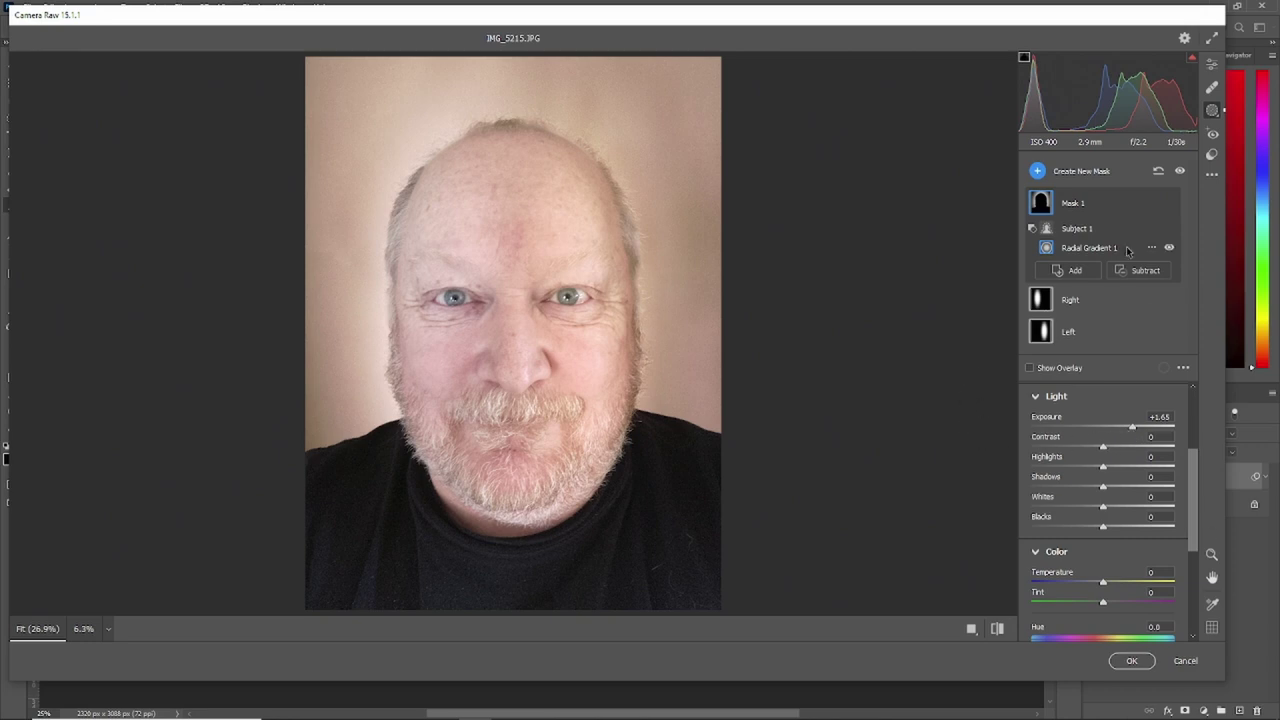
- Shift the gradient ellipse right, narrow its right side, and fine-tune the background exposure
mouse_move(1049, 252)
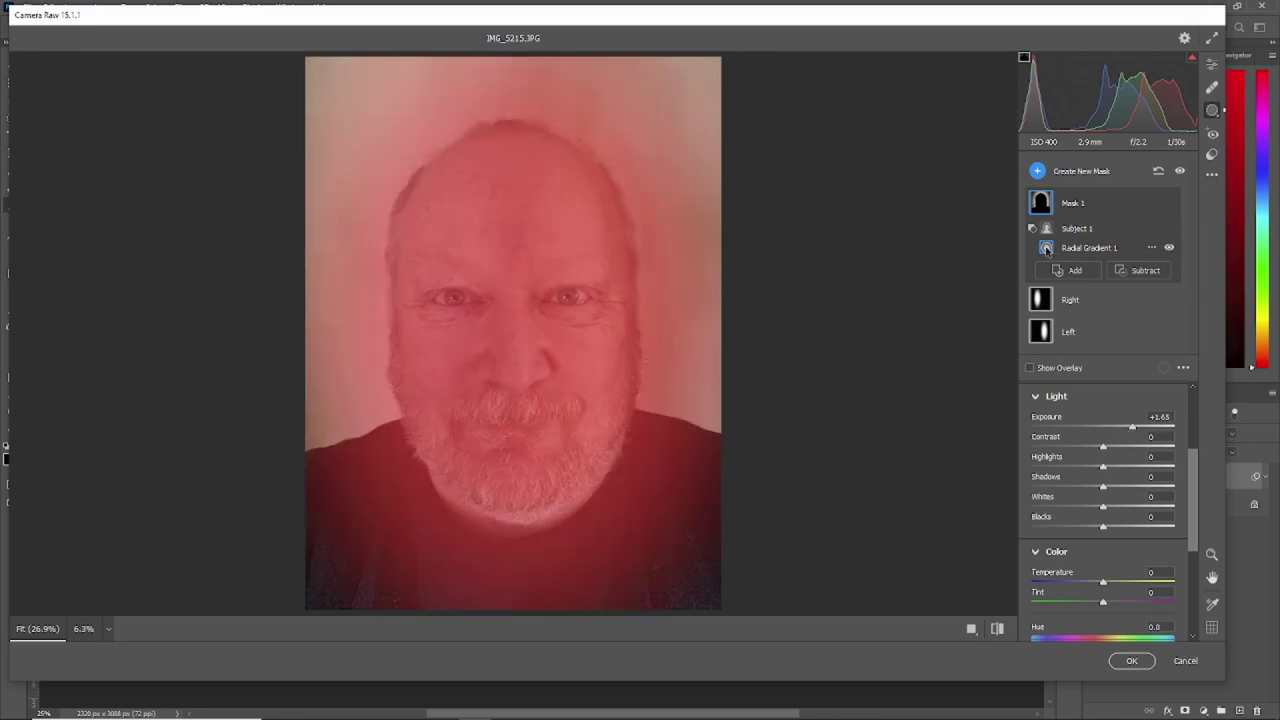
mouse_move(538, 475)
left_click_drag(535, 482, 553, 482)
key("alt")
mouse_move(741, 313)
left_mouse_down()
mouse_move(768, 310)
mouse_move(728, 318)
left_mouse_up()
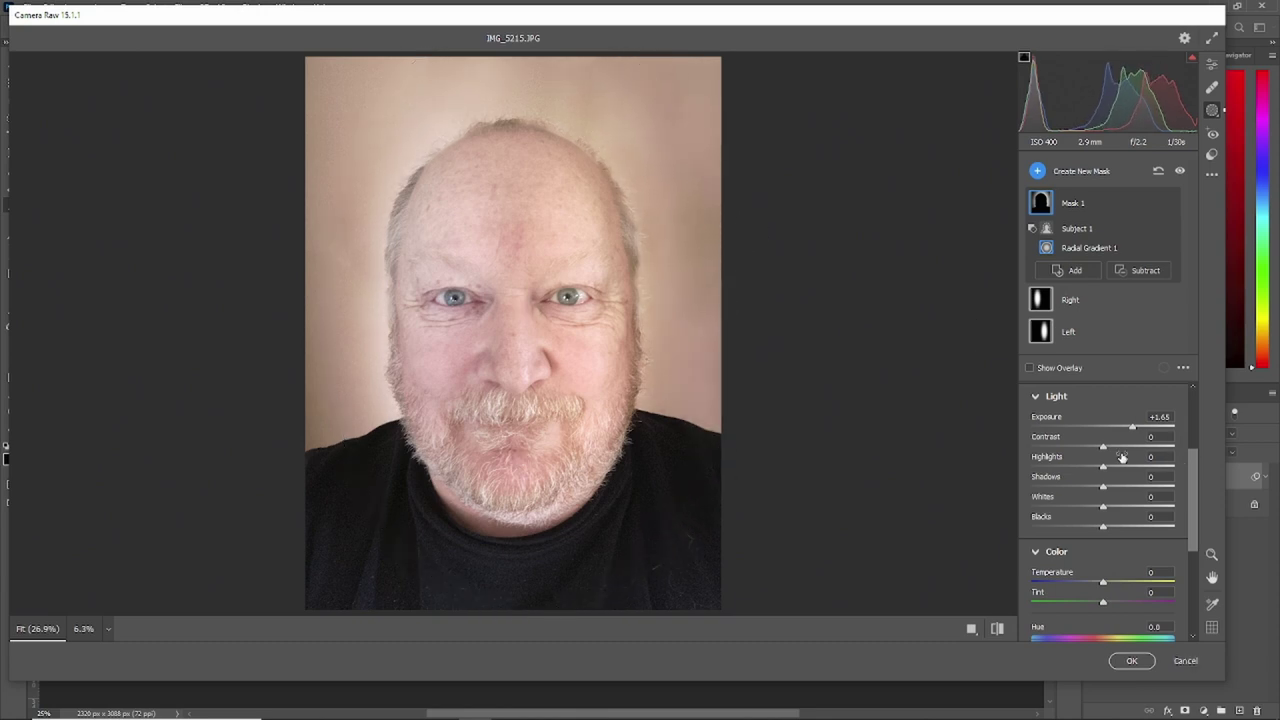
mouse_move(1131, 430)
left_mouse_down()
mouse_move(1160, 431)
mouse_move(1125, 431)
left_mouse_up()
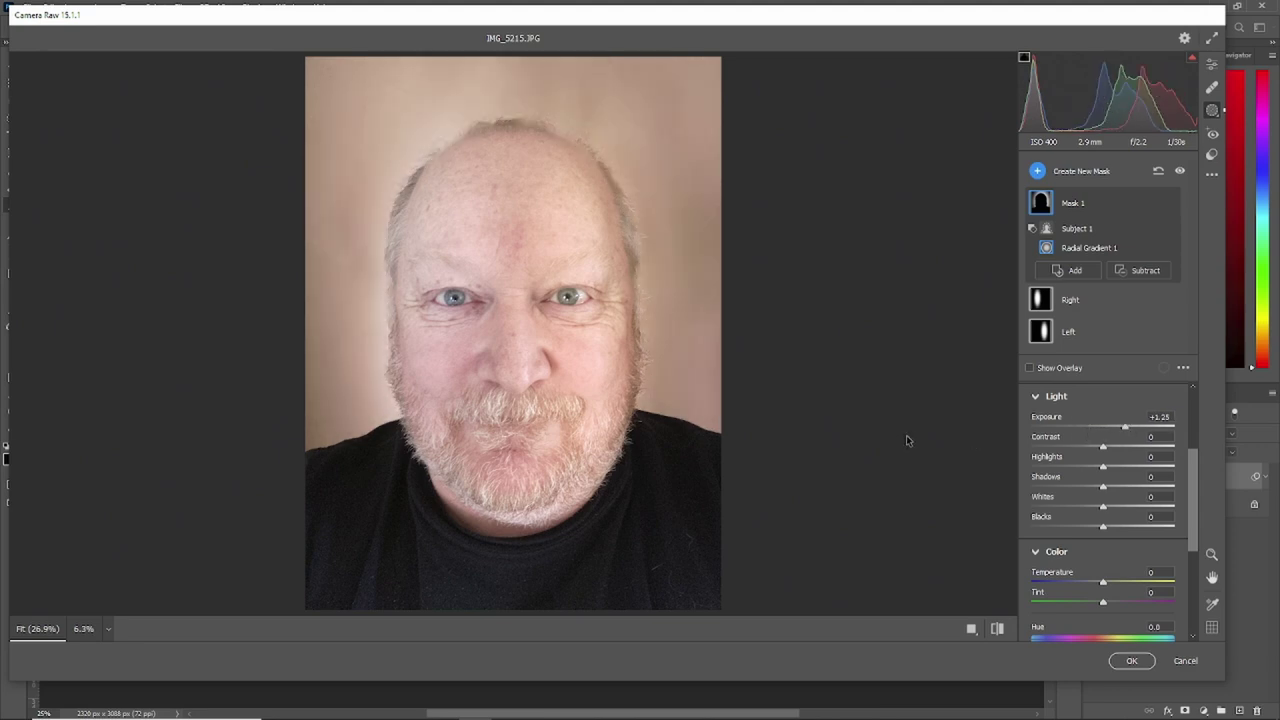
- Compare the photo with and without the background mask using undo/redo and the before/after view
key("ctrl+z")
key("ctrl+shift+z")
key("backslash")
key("backslash")
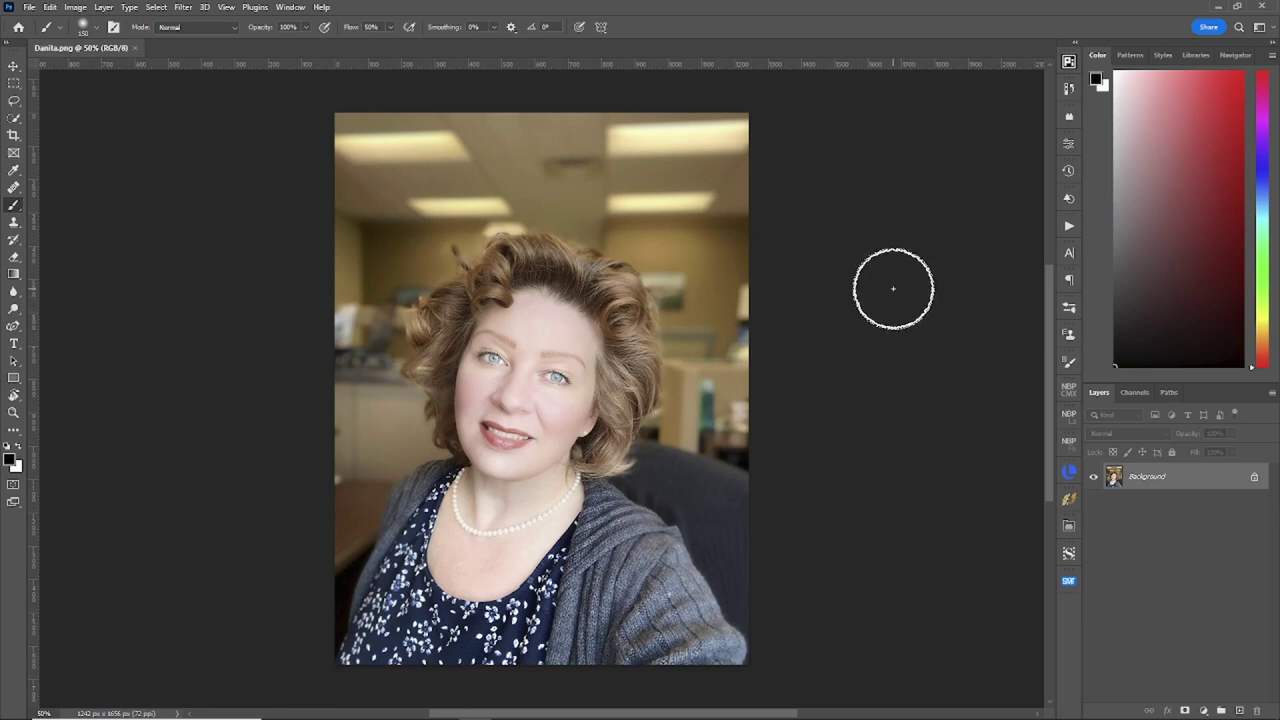
- Duplicate the woman's portrait layer and start a radial gradient mask in Camera Raw
key("ctrl+j")
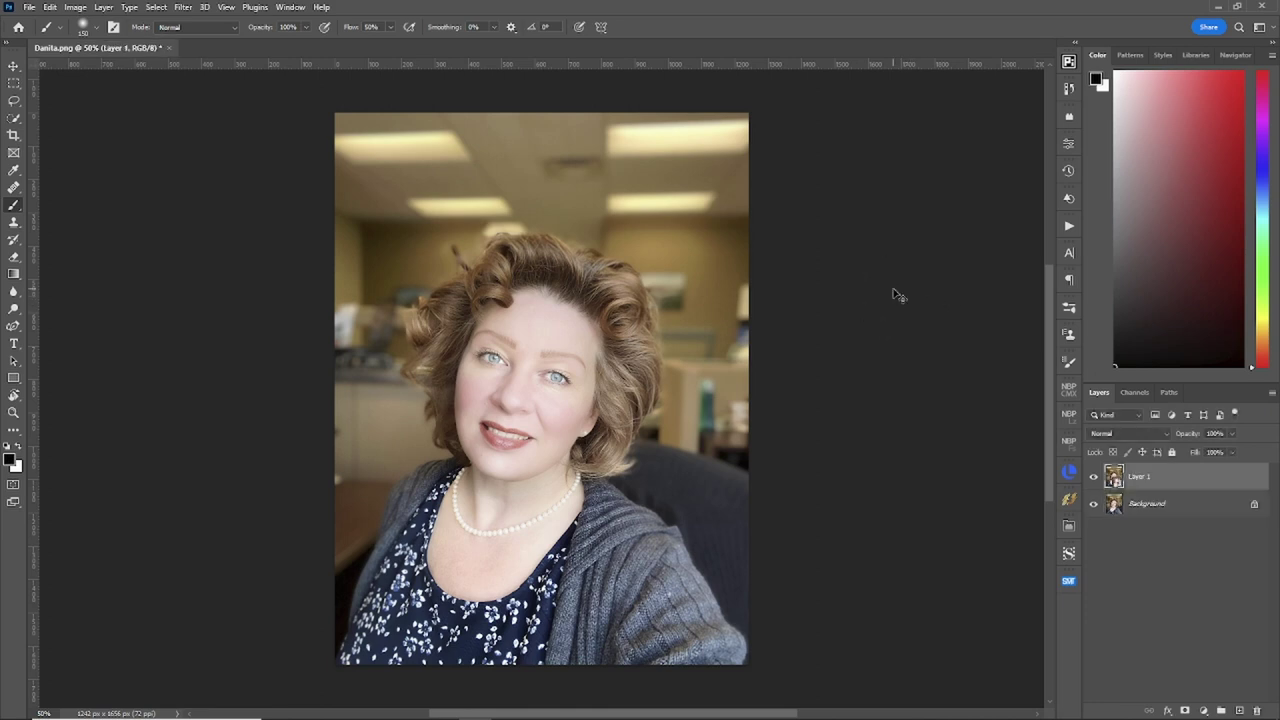
key("ctrl+shift+a")
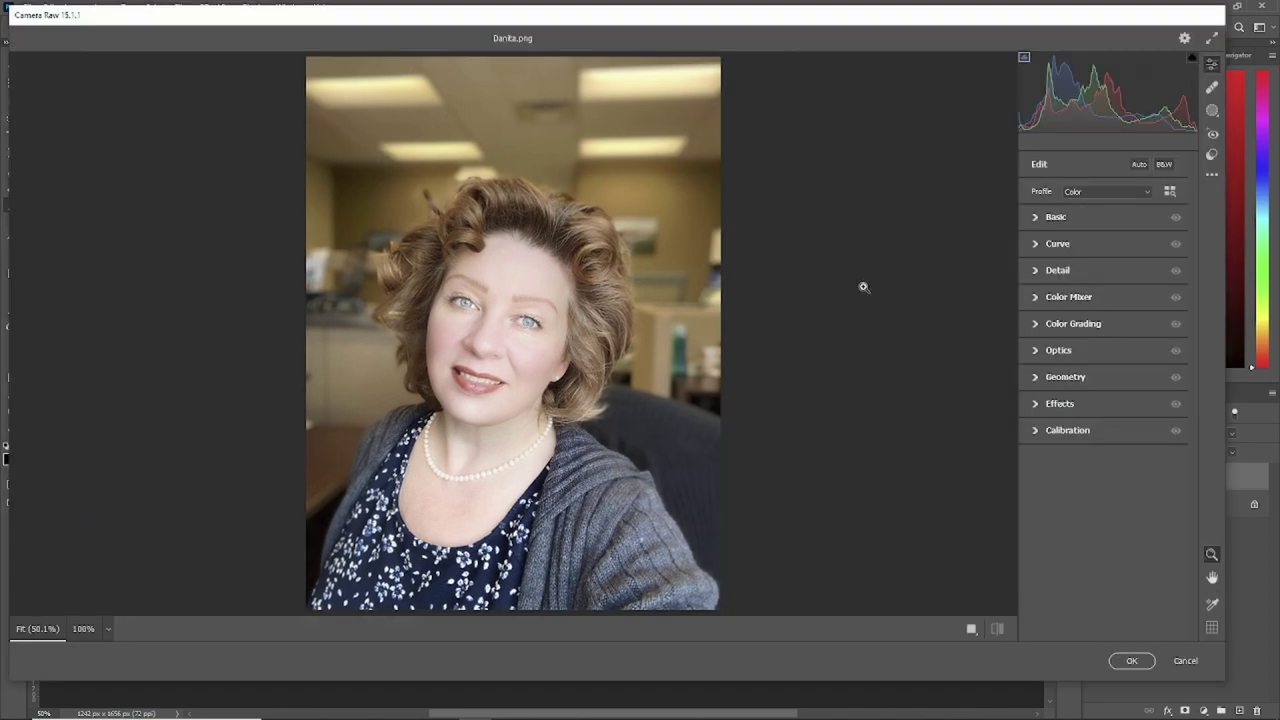
left_click(1214, 114)
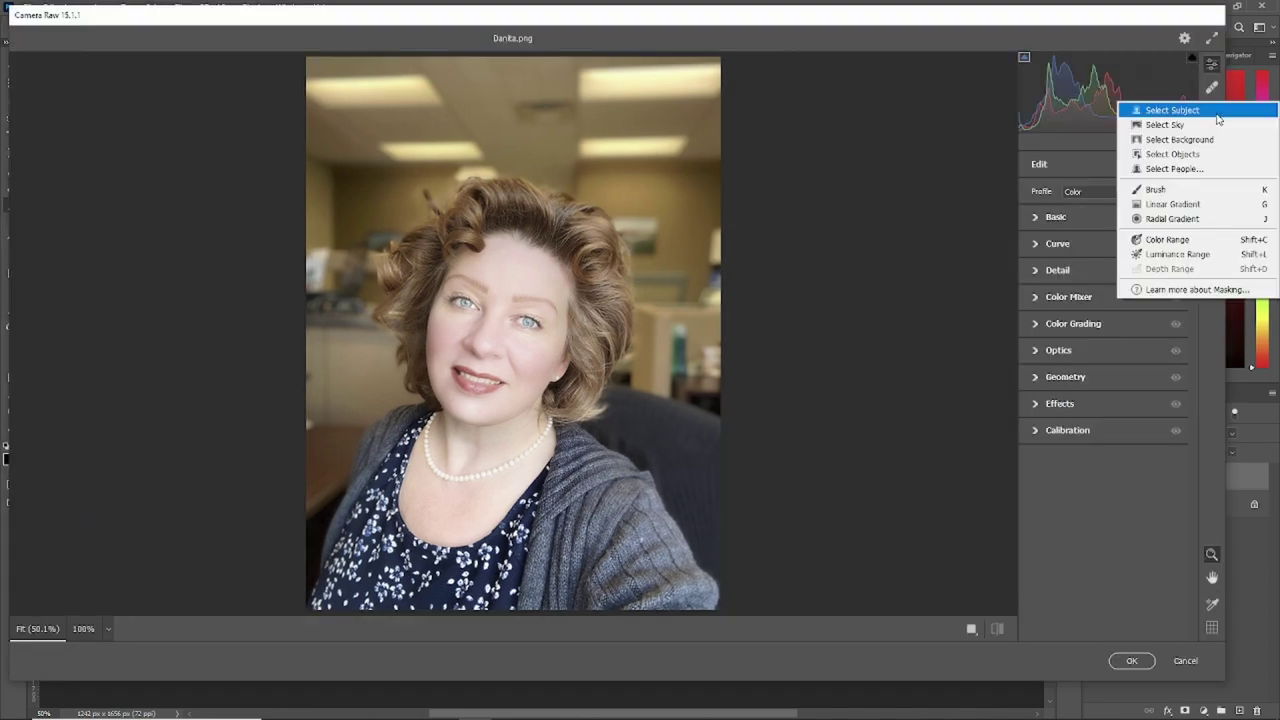
left_click(1172, 218)
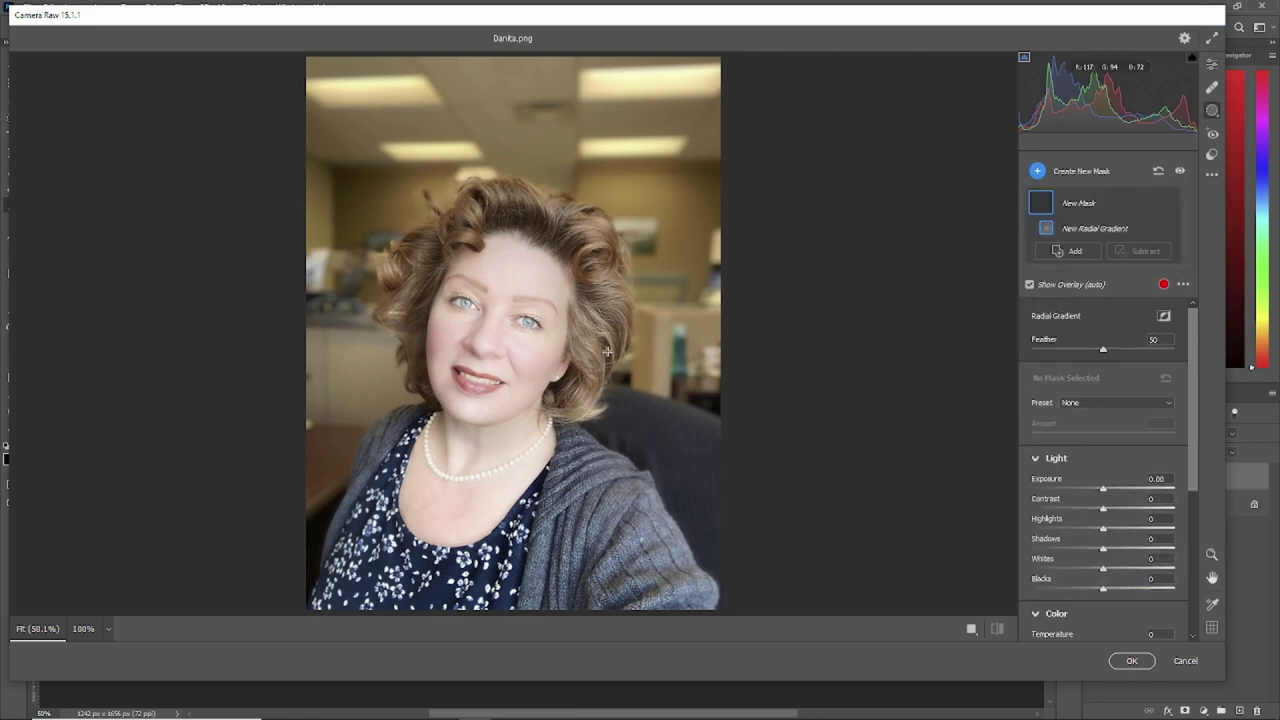
- Draw a tall gradient down her face and reshape it over the face's right half
left_click_drag(513, 243, 488, 493)
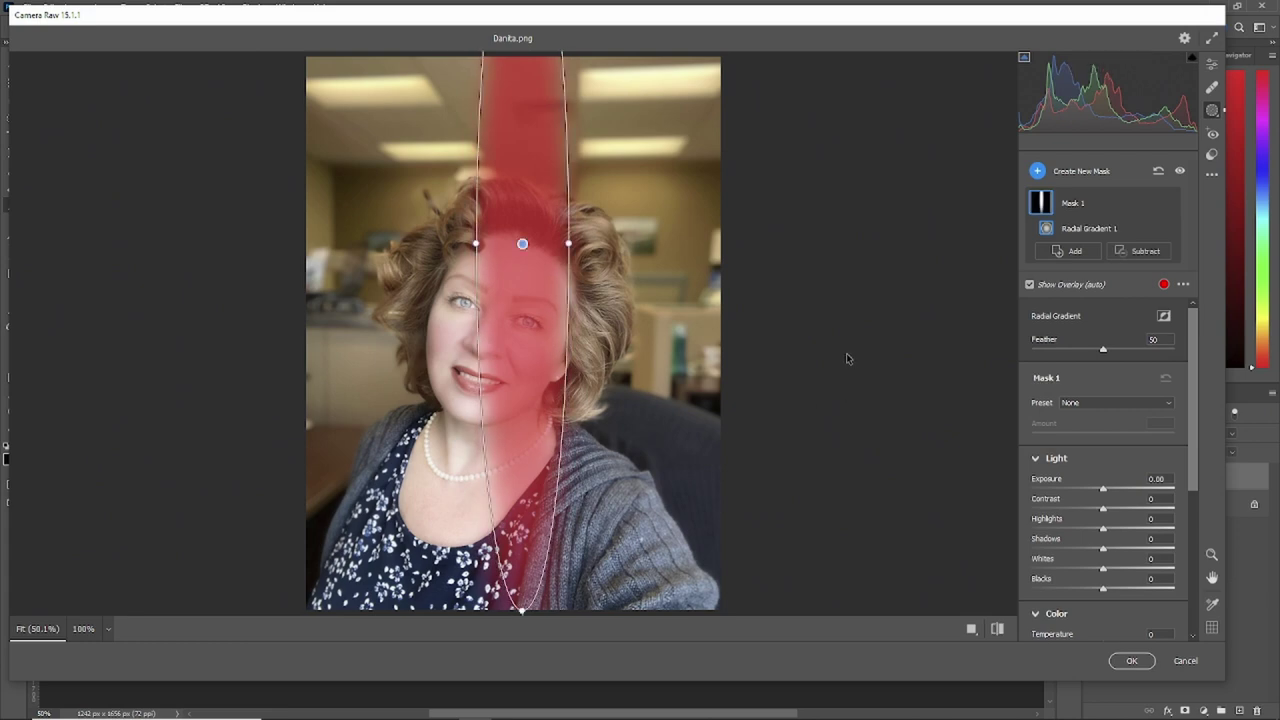
key("ctrl+minus")
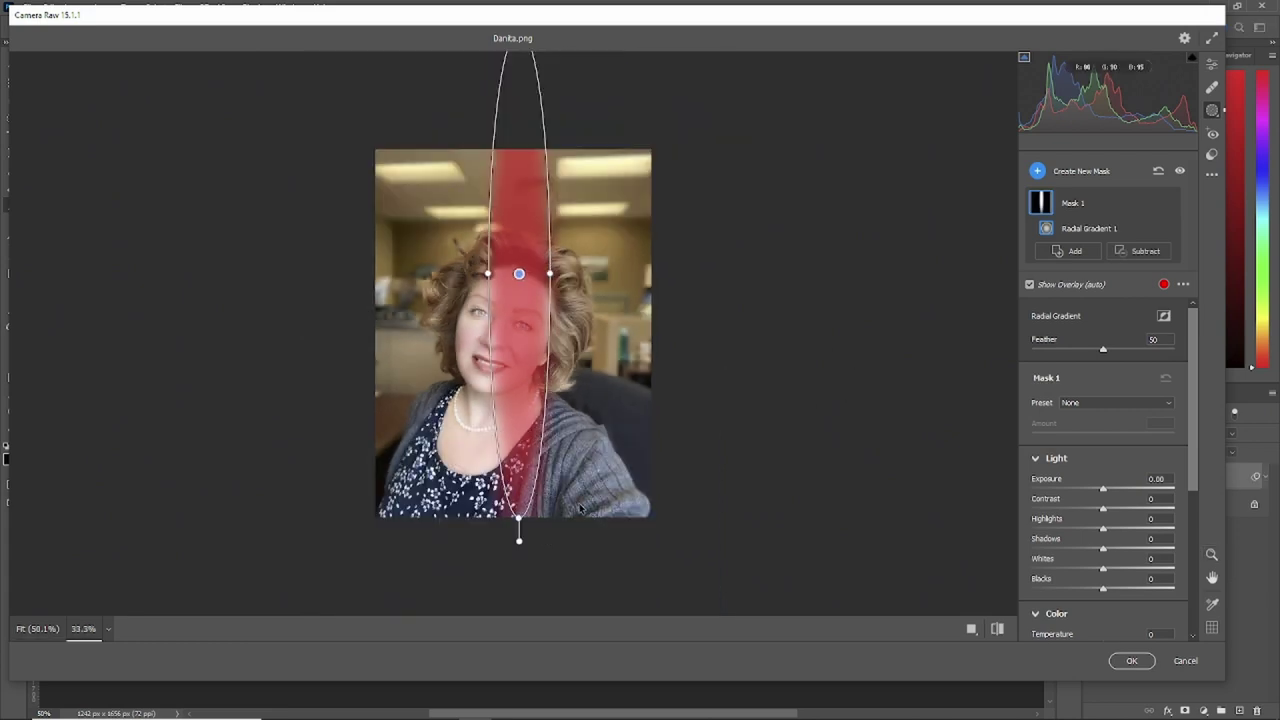
left_click_drag(520, 305, 588, 287)
key("alt")
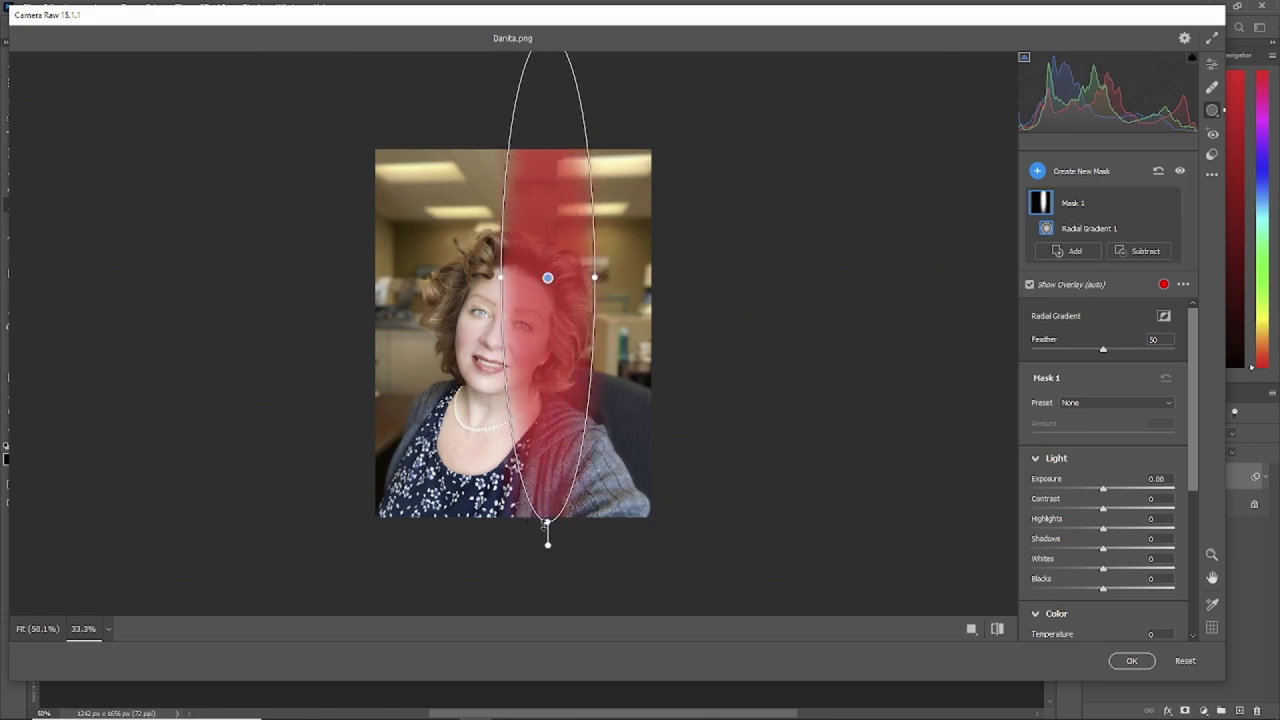
left_click_drag(547, 522, 547, 453)
key("ctrl+minus")
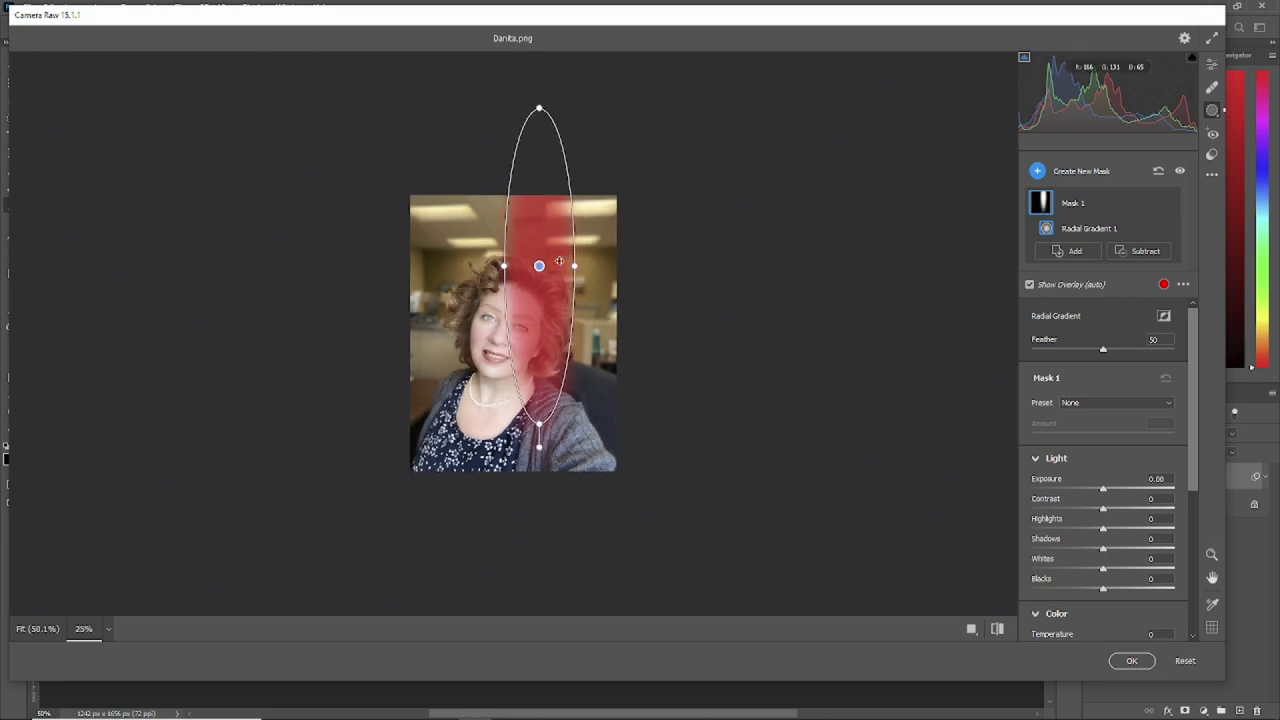
left_click_drag(539, 107, 529, 194)
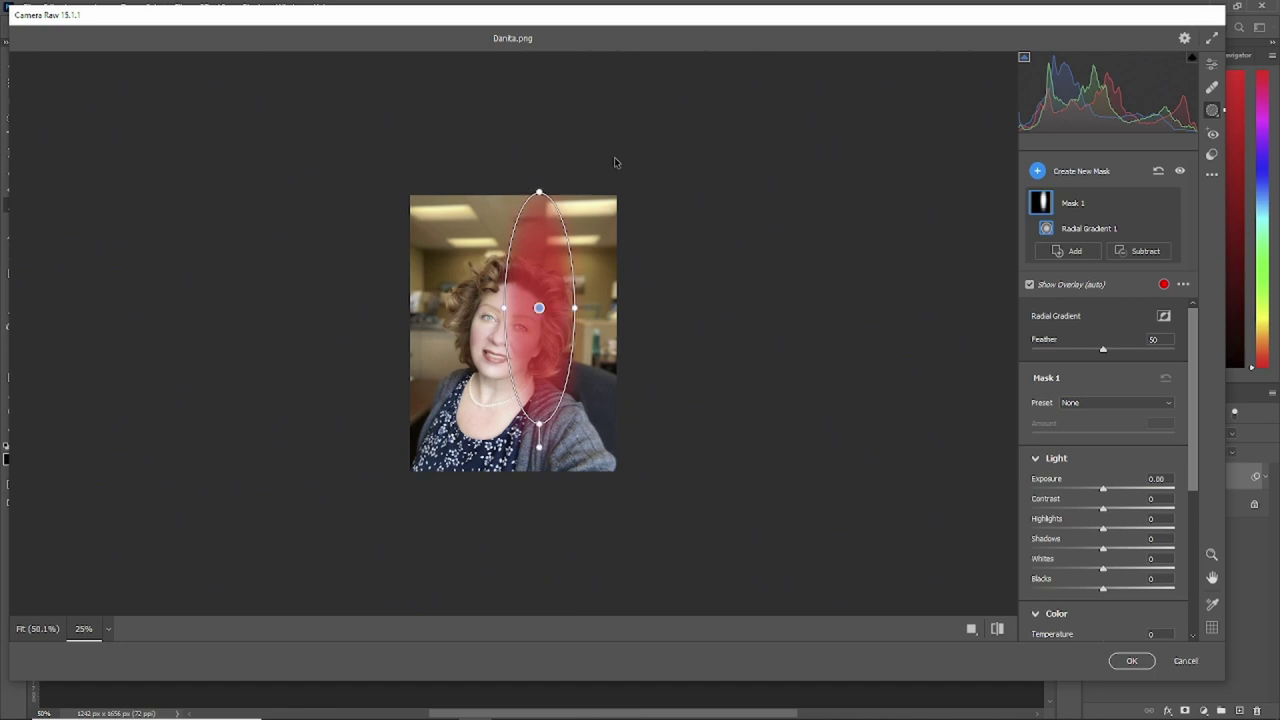
- Rename Mask 1 to 'Left' and duplicate it
left_click(597, 120)
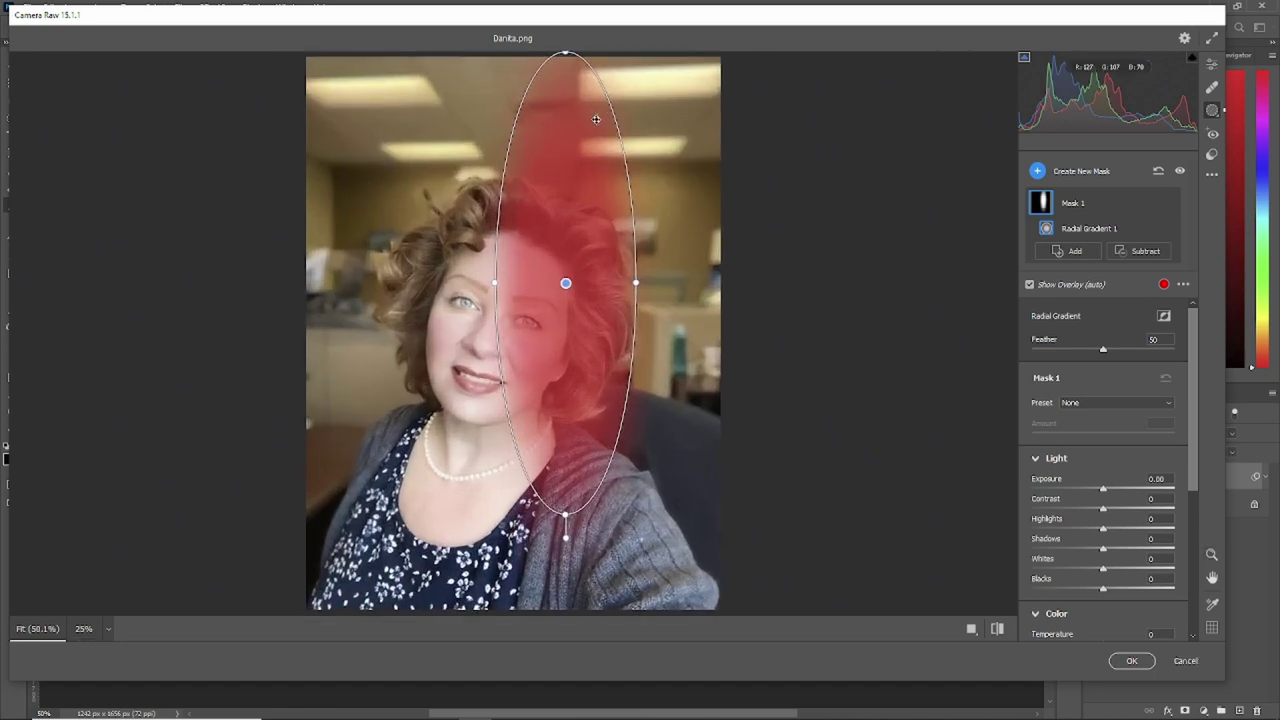
double_click(1094, 203)
type("L")
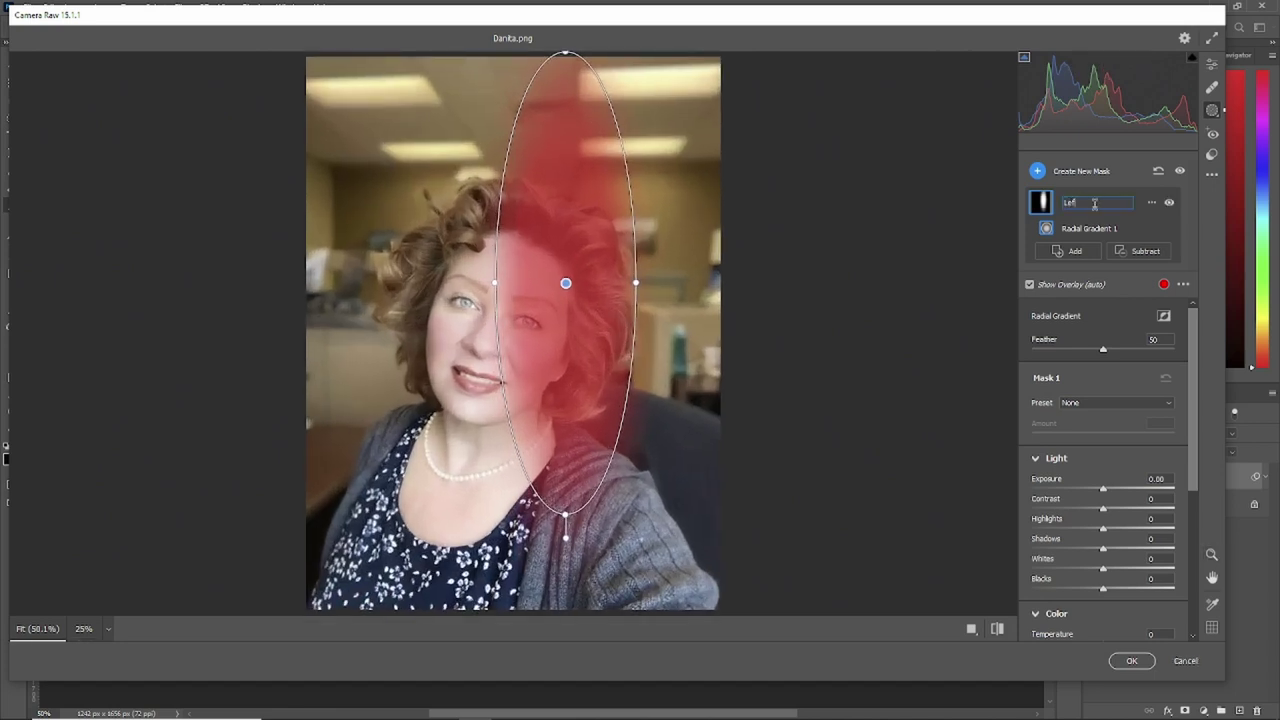
type("eft")
key("Return")
left_click(1151, 203)
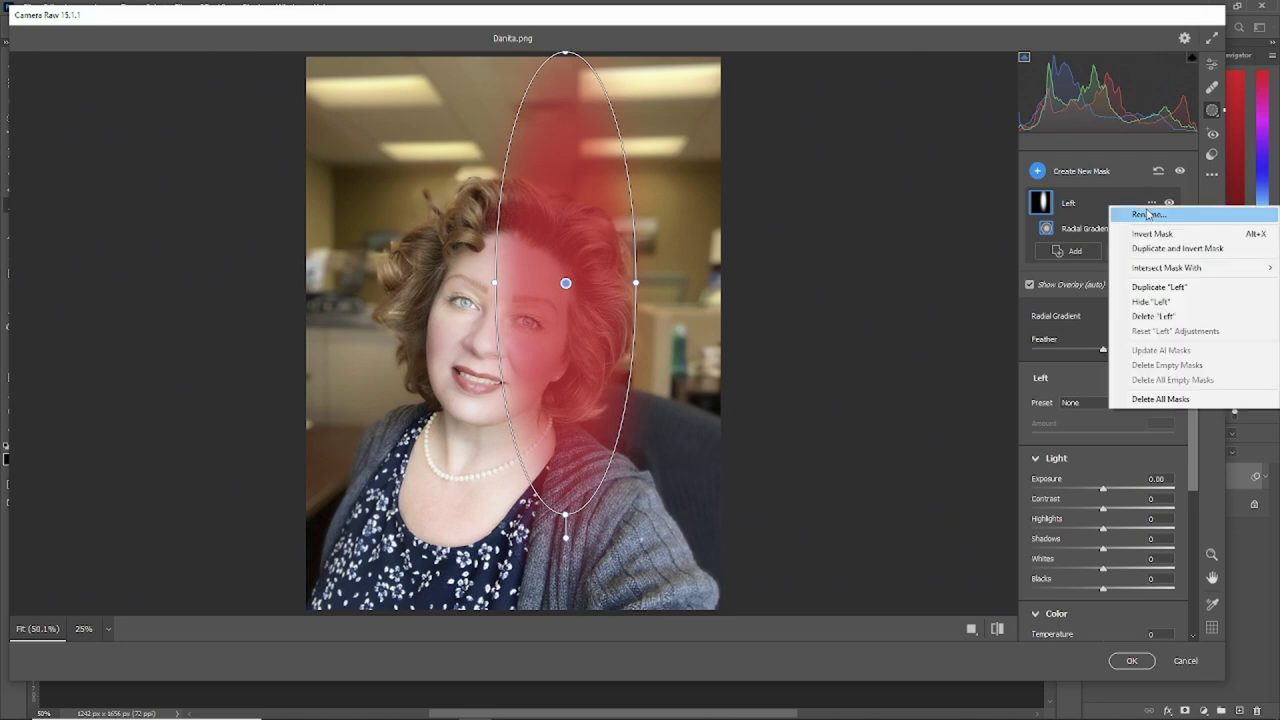
left_click(1158, 287)
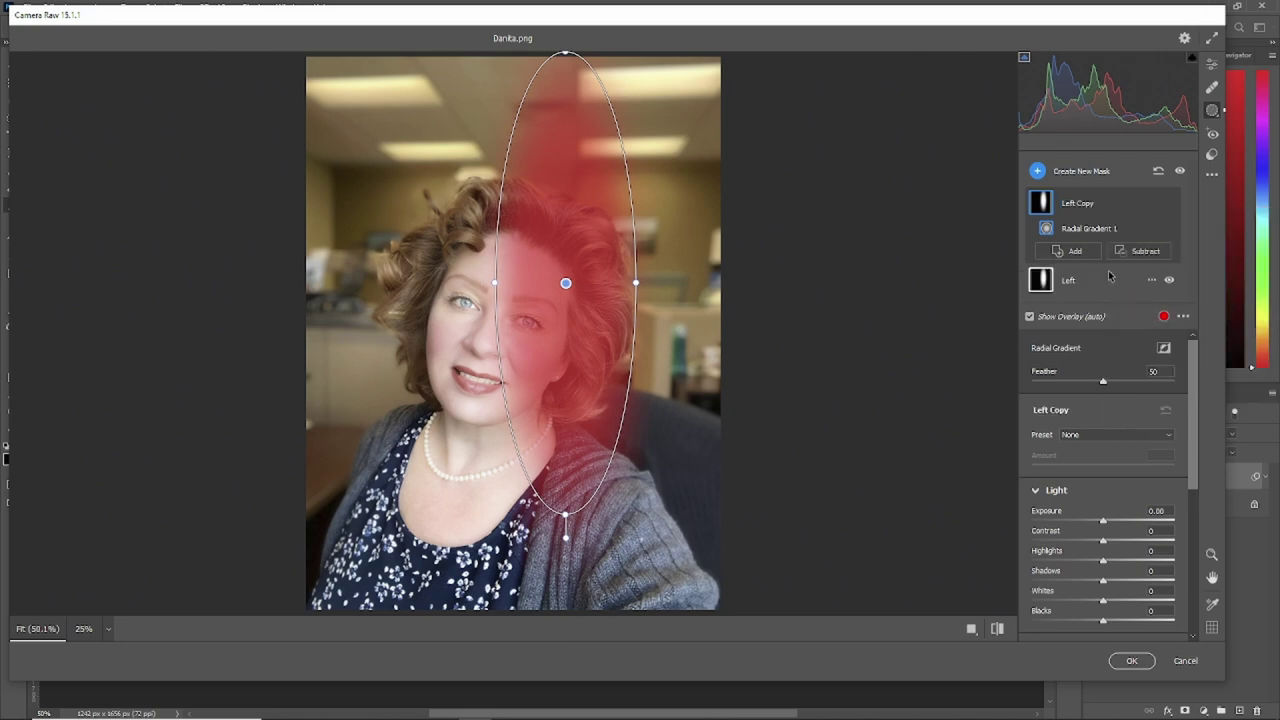
- Rename the copy 'Right' and fit its ellipse over the other side of her face
double_click(1066, 202)
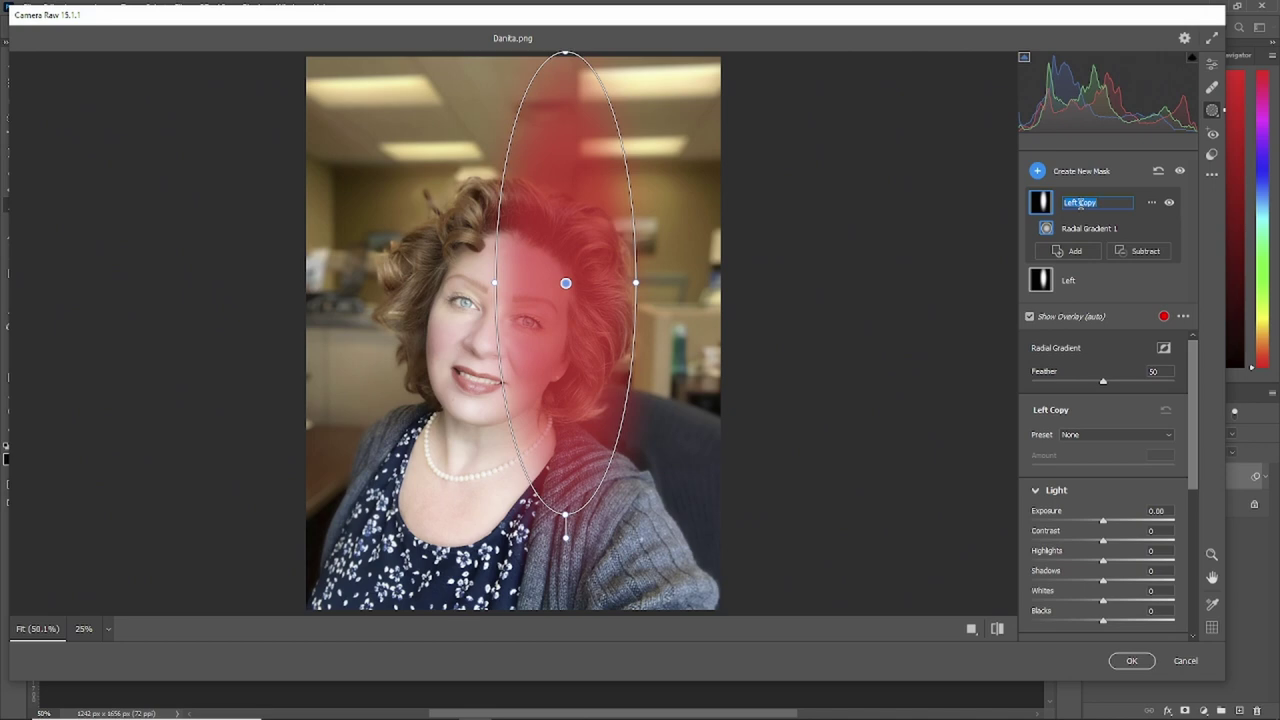
type("Right")
key("Return")
left_click_drag(570, 440, 440, 470)
key("alt")
left_click_drag(432, 86, 434, 144)
left_click_drag(437, 545, 455, 503)
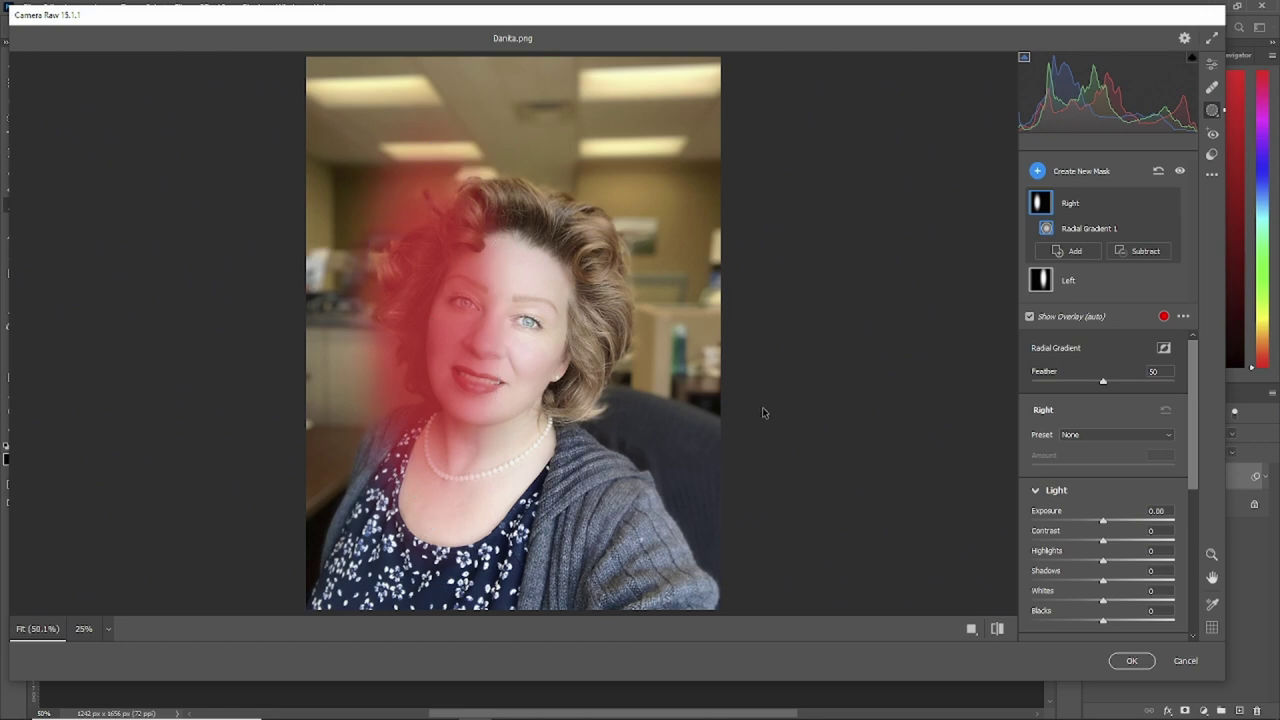
- Hide the overlay and lower exposure on the Right and Left masks
key("y")
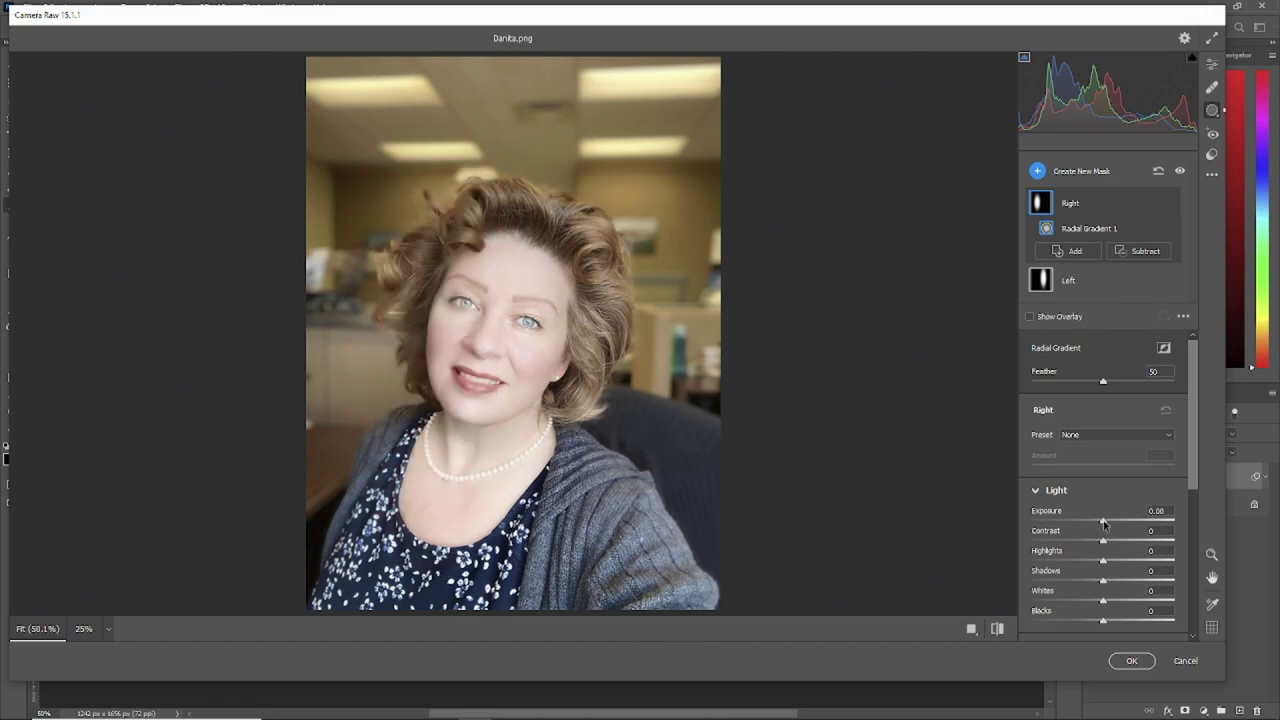
left_click_drag(1103, 523, 1098, 527)
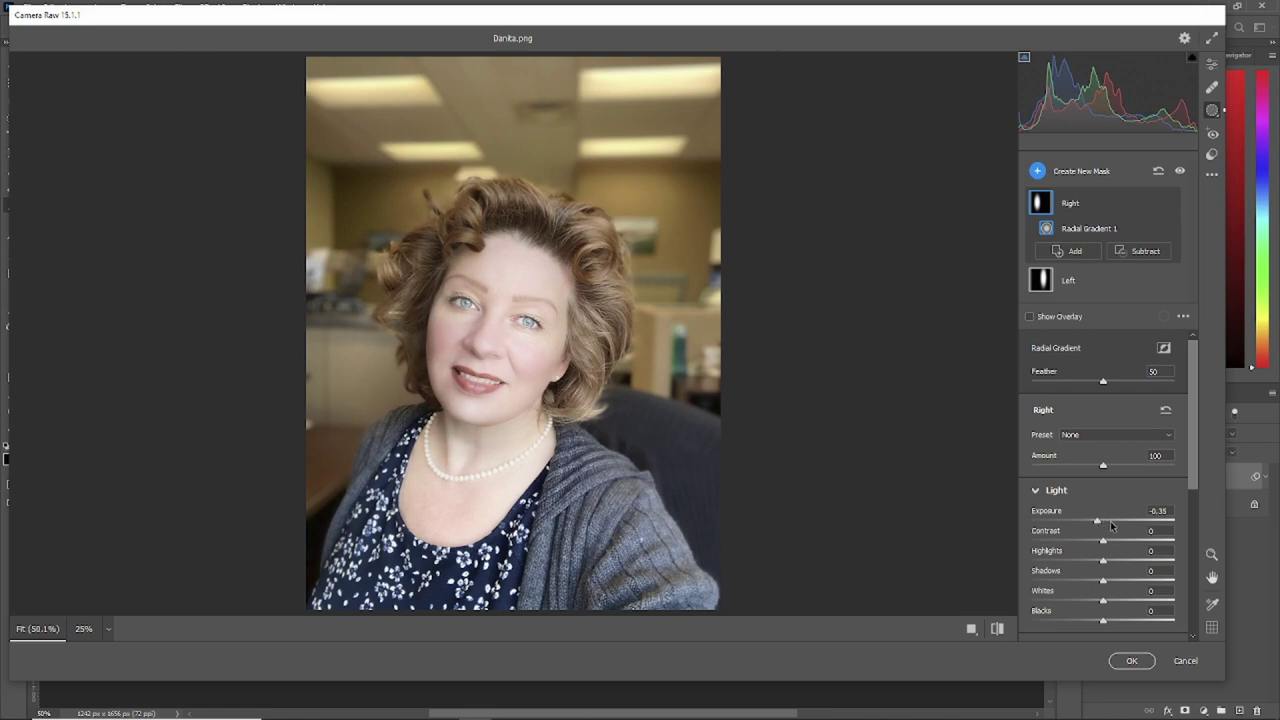
left_click(1074, 284)
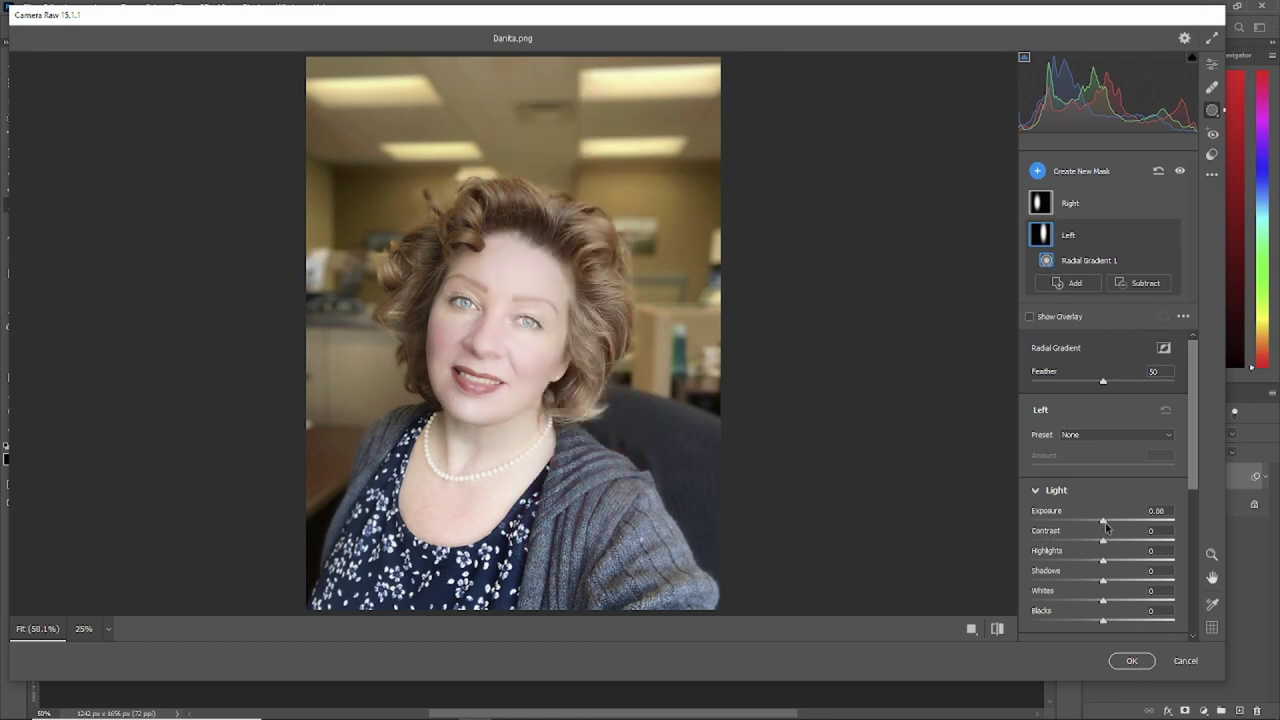
left_click_drag(1103, 524, 1097, 524)
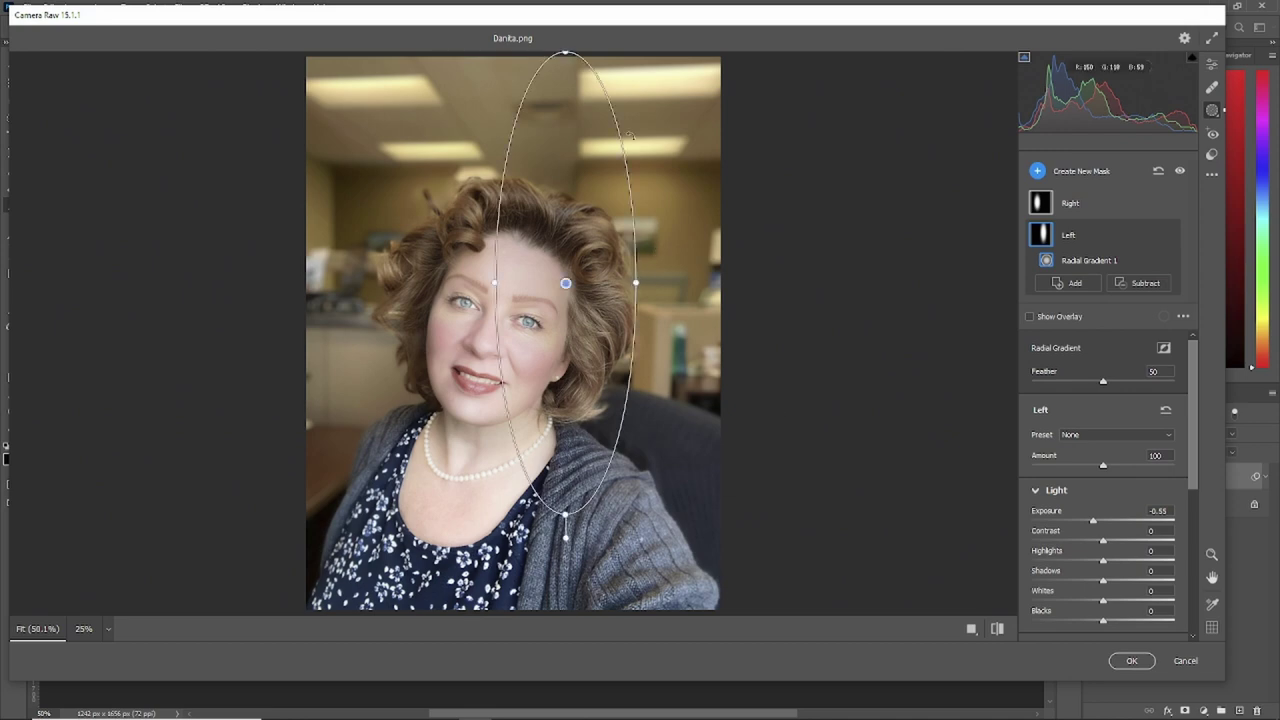
- Shorten the Left gradient ellipse from the top and widen it symmetrically
key("alt")
left_click_drag(565, 55, 557, 155)
left_click_drag(636, 333, 645, 333)
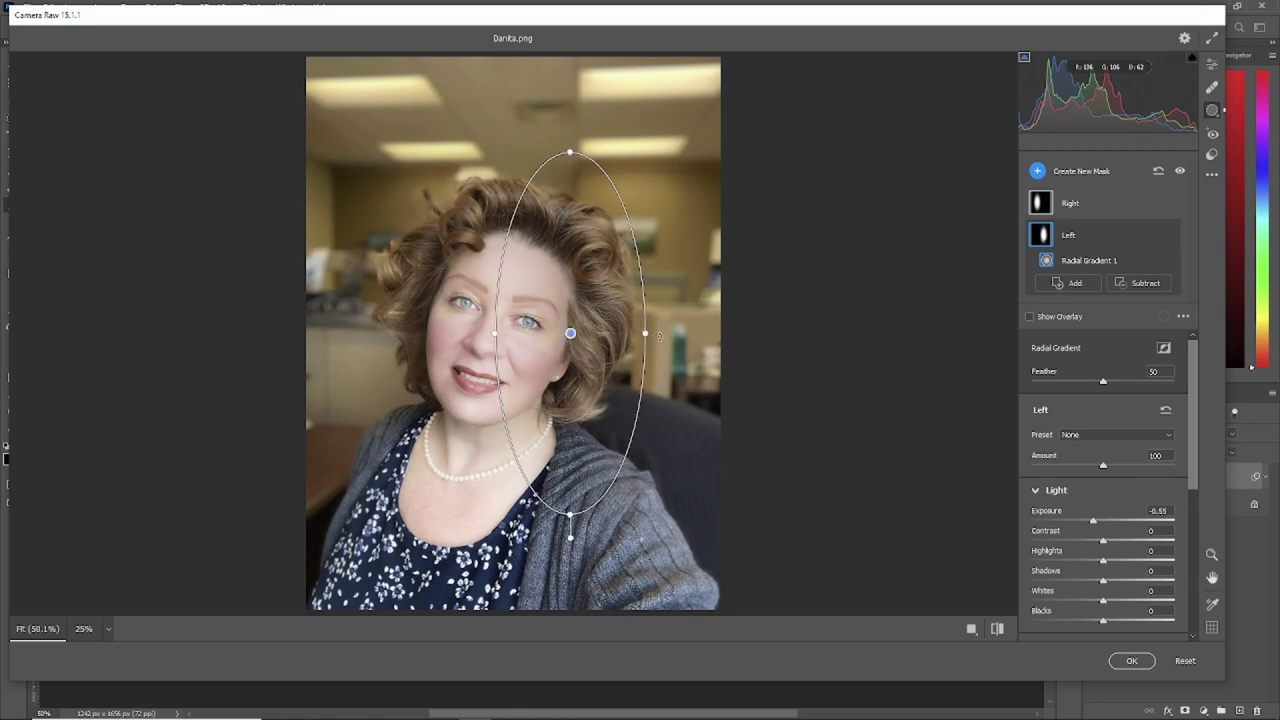
- Darken the Right side further and bring the Left mask to -0.70 exposure
left_click(1071, 205)
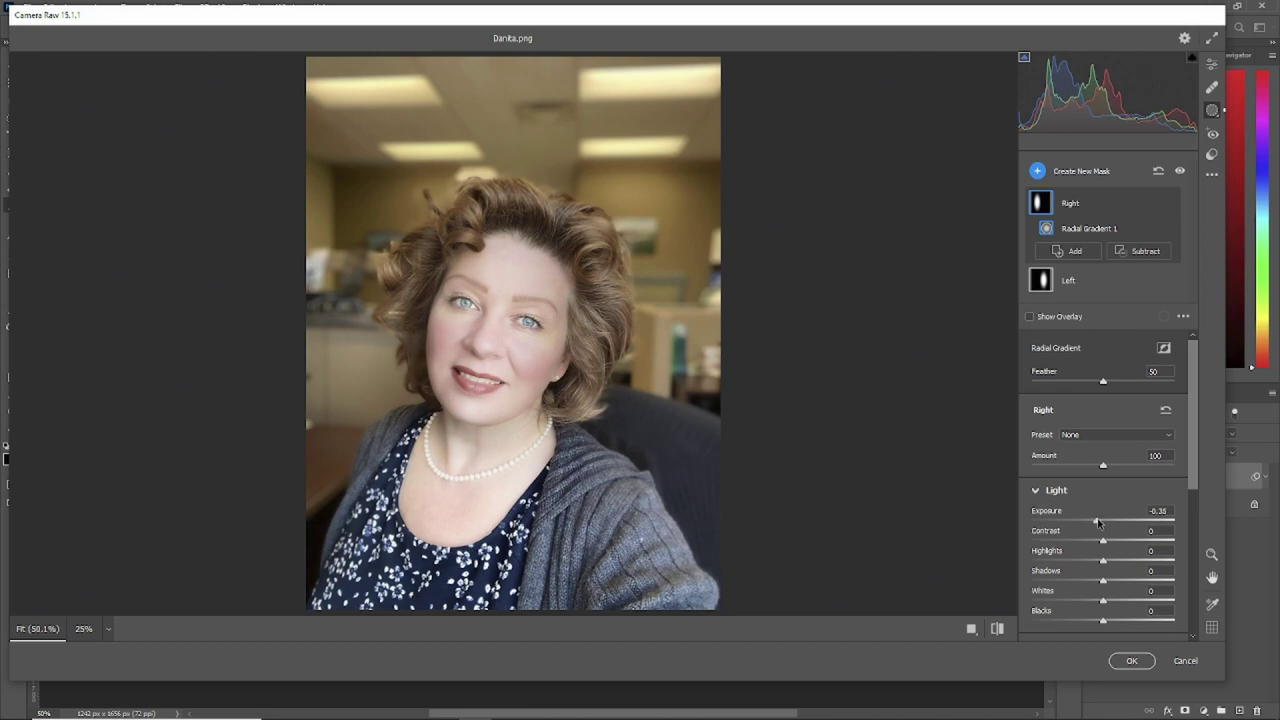
left_click_drag(1098, 522, 1093, 522)
left_click(1070, 282)
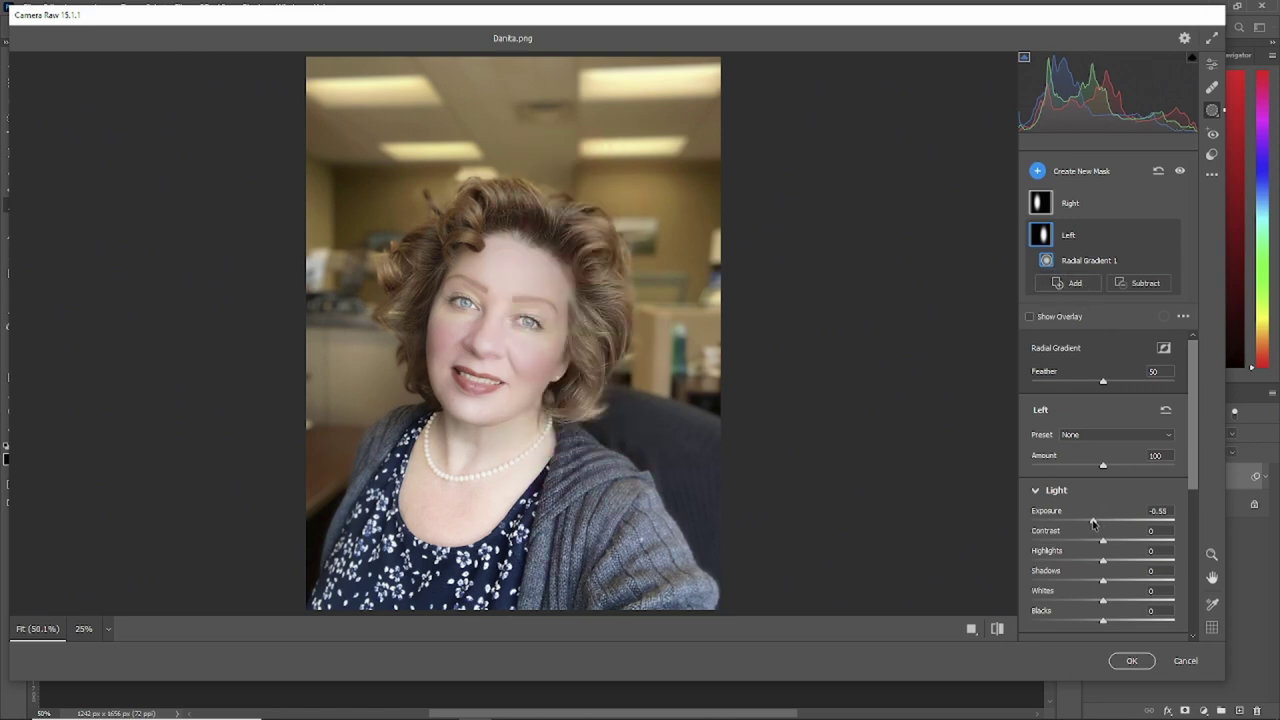
left_click_drag(1091, 522, 1089, 522)
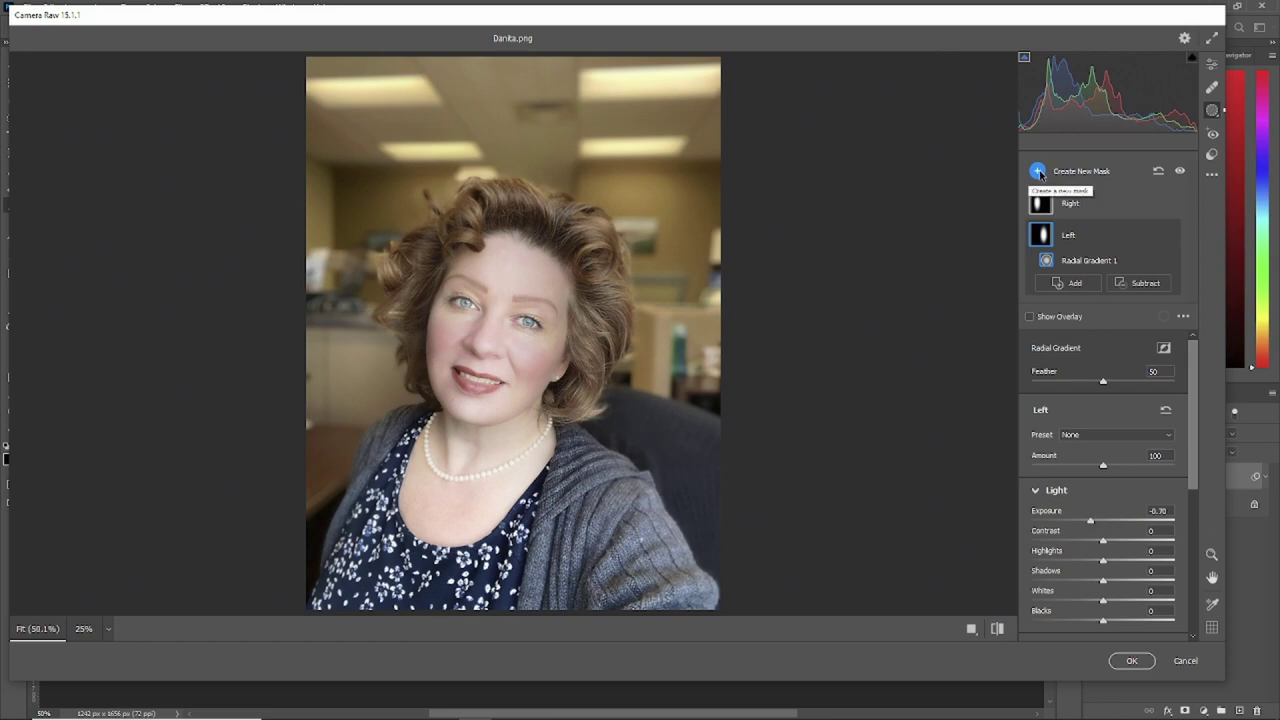
- Create a new mask that selects the photo's background
left_click(1038, 172)
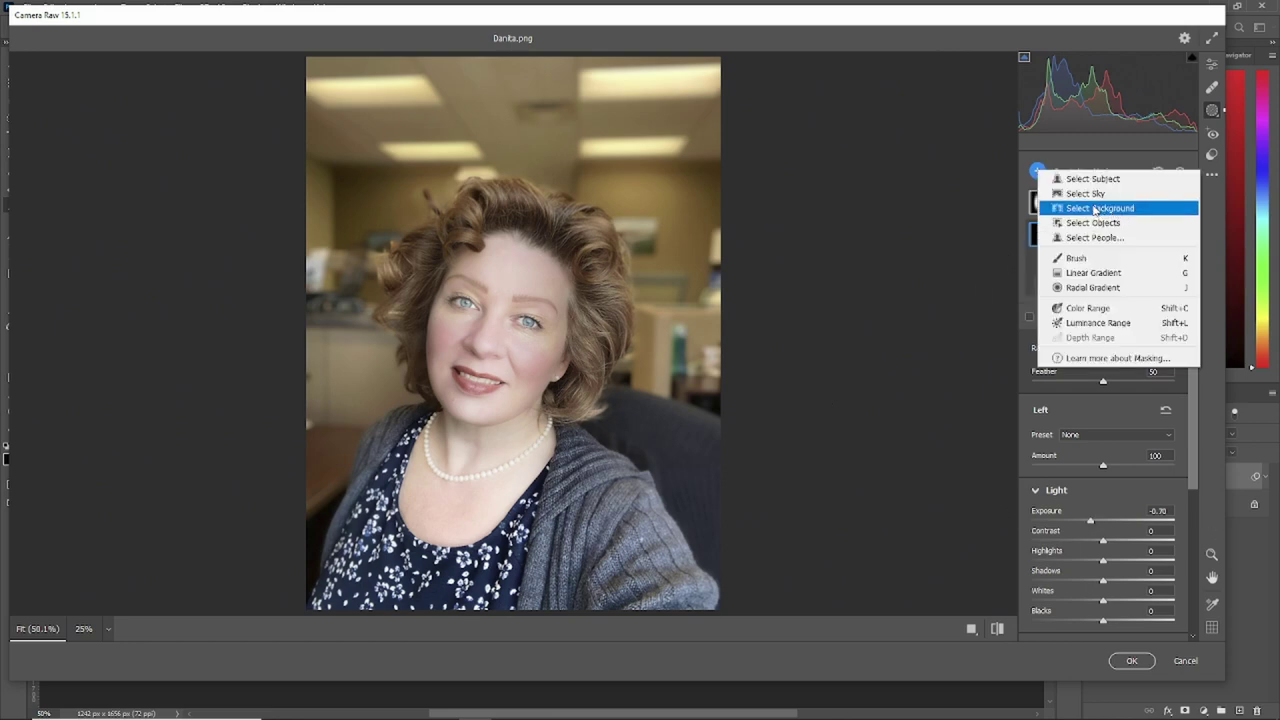
left_click(1093, 208)
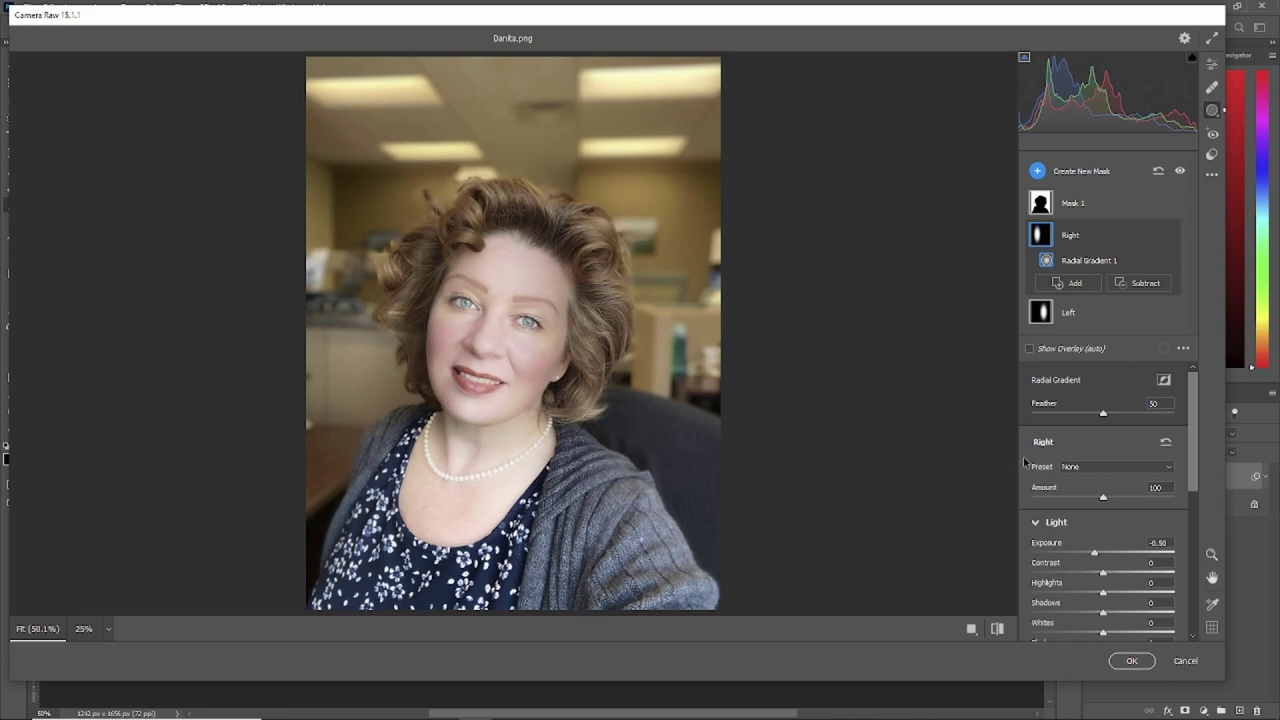
scroll(1057, 479, "down", 1)
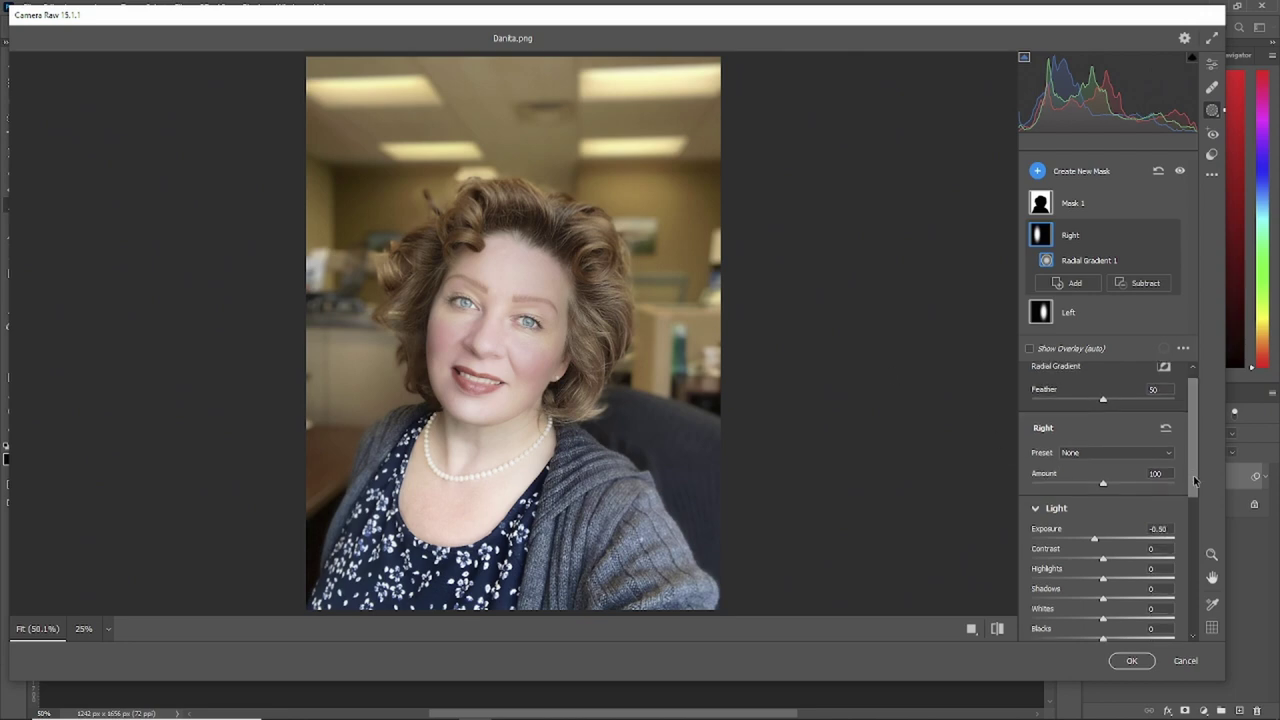
- Rename the background mask 'BG' and hide the red overlay
left_click(1075, 205)
double_click(1074, 204)
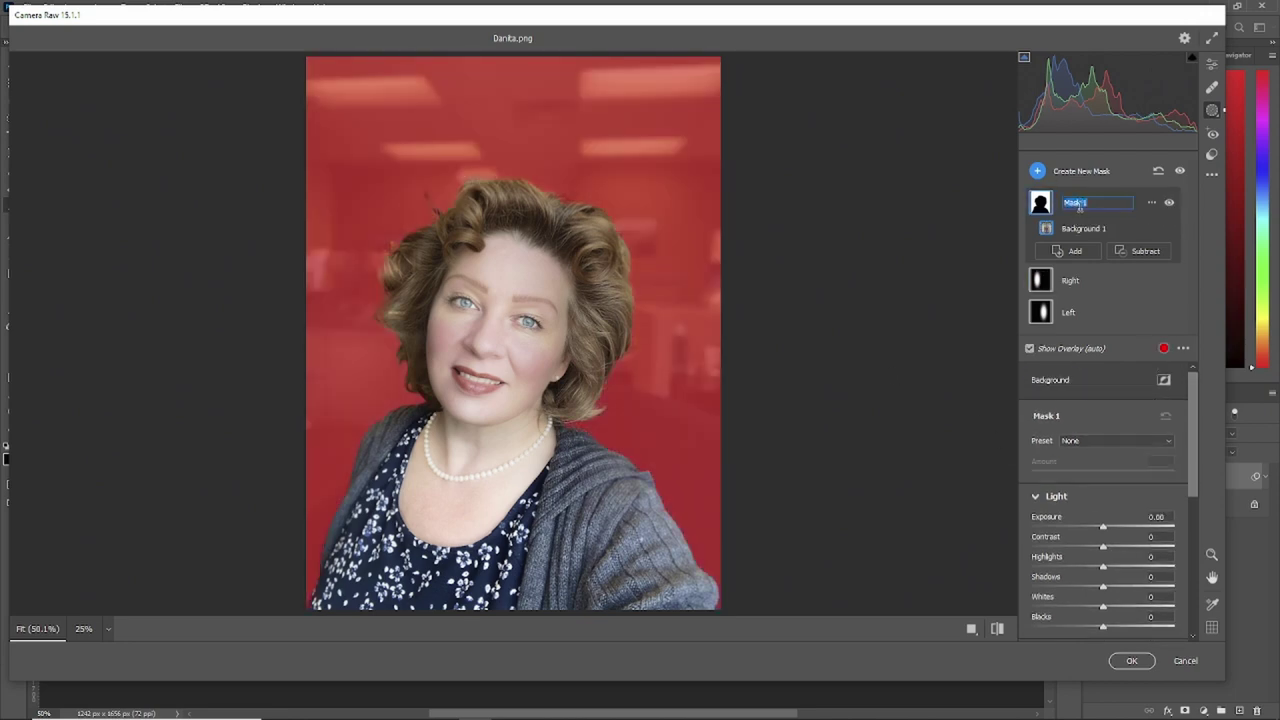
type("BG")
key("Return")
key("y")
scroll(1131, 459, "down", 2)
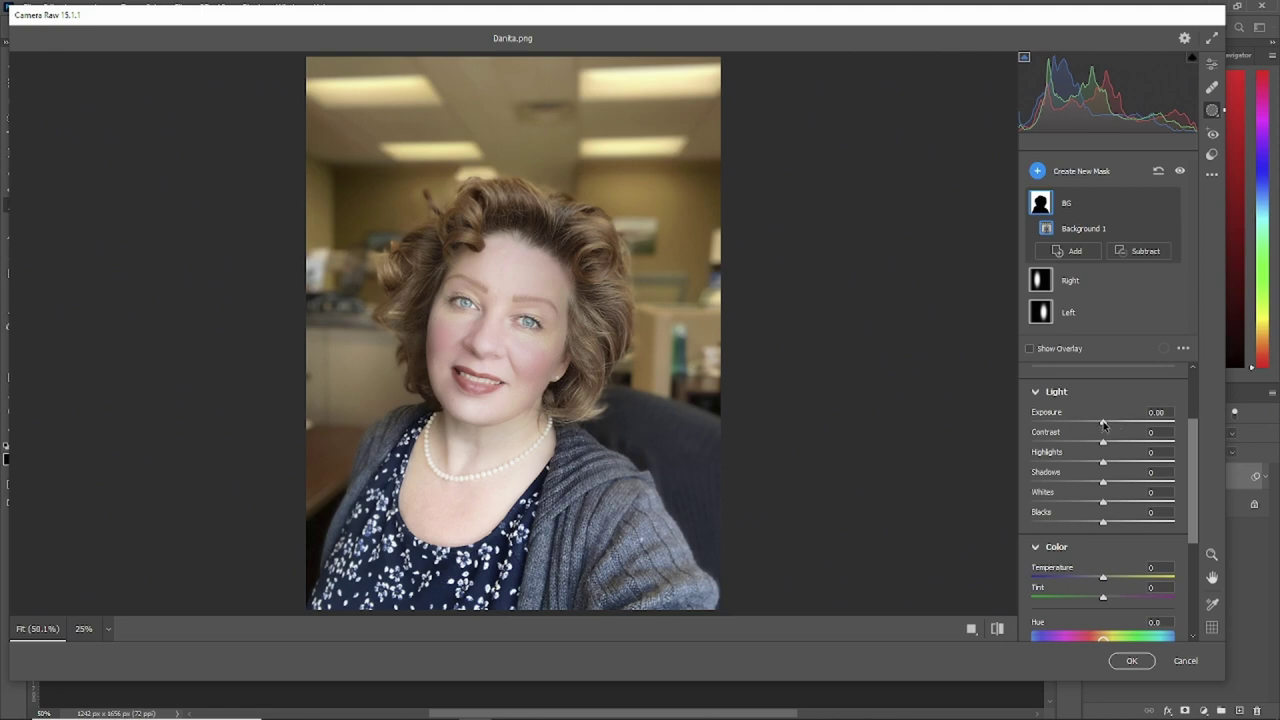
- Lower the BG mask exposure to -0.65 to darken the office background, then compare before and after
left_click_drag(1103, 424, 1096, 427)
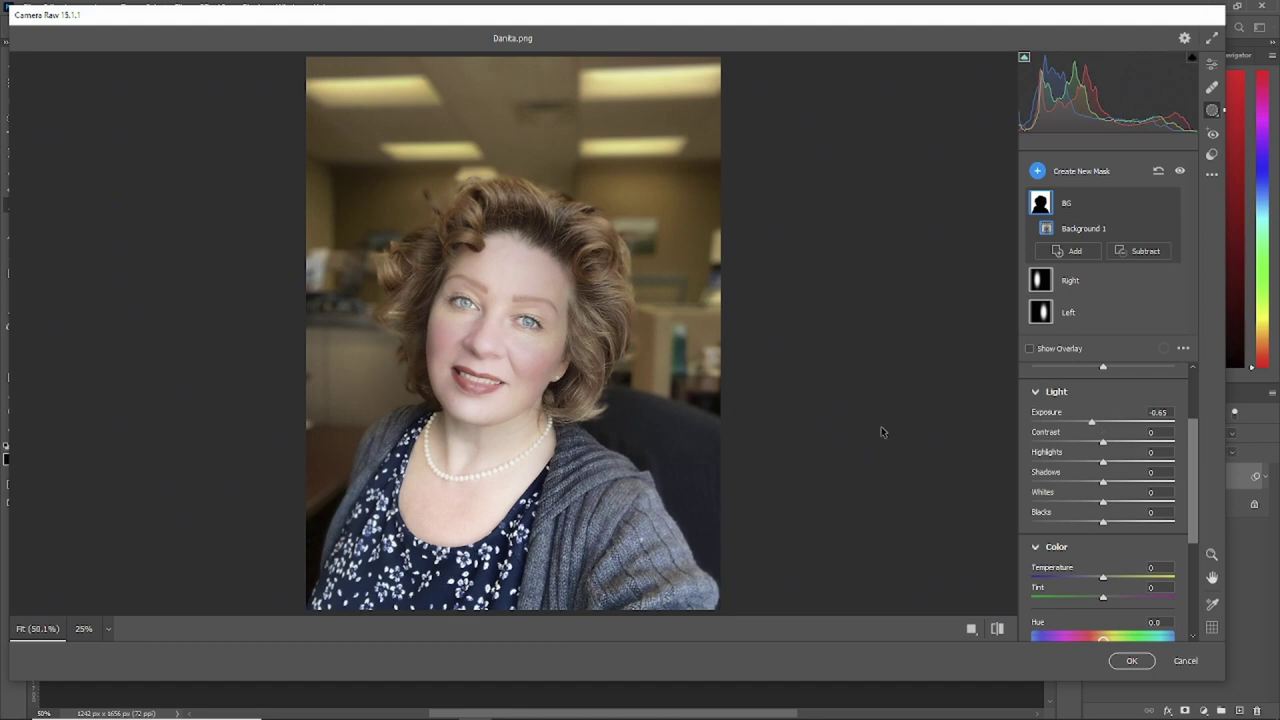
key("n")
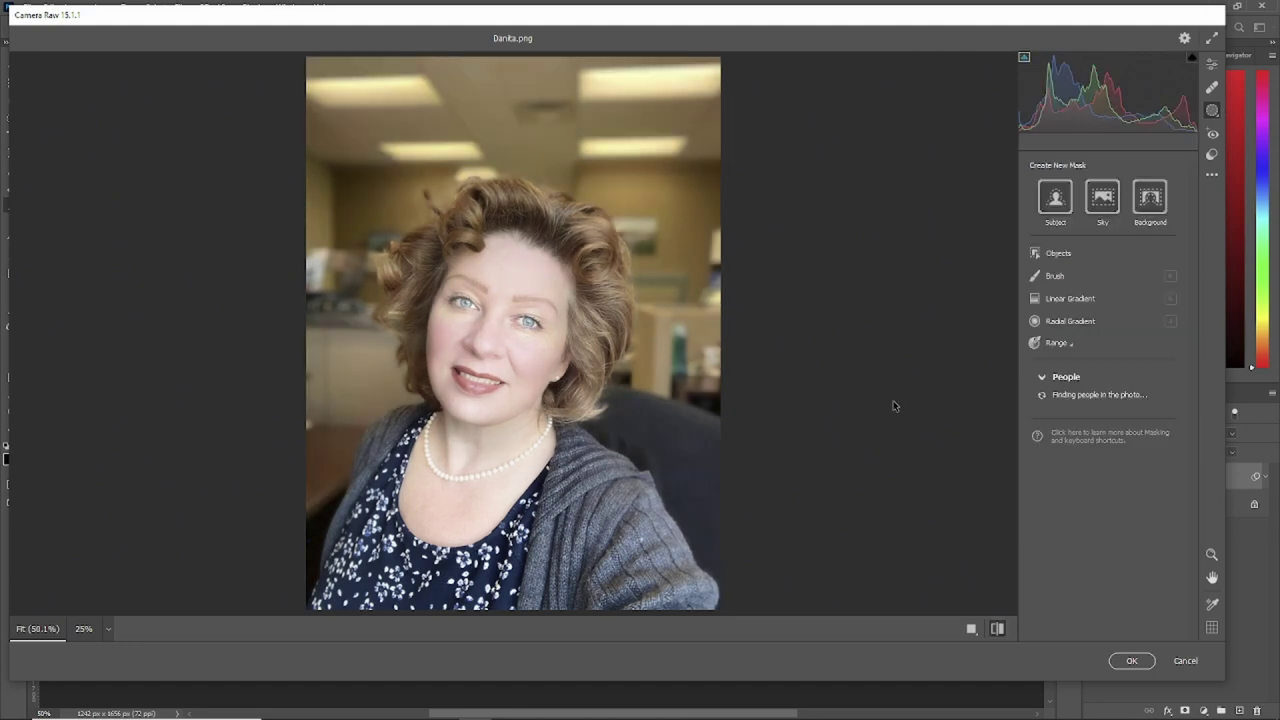
key("Escape")
key("n")
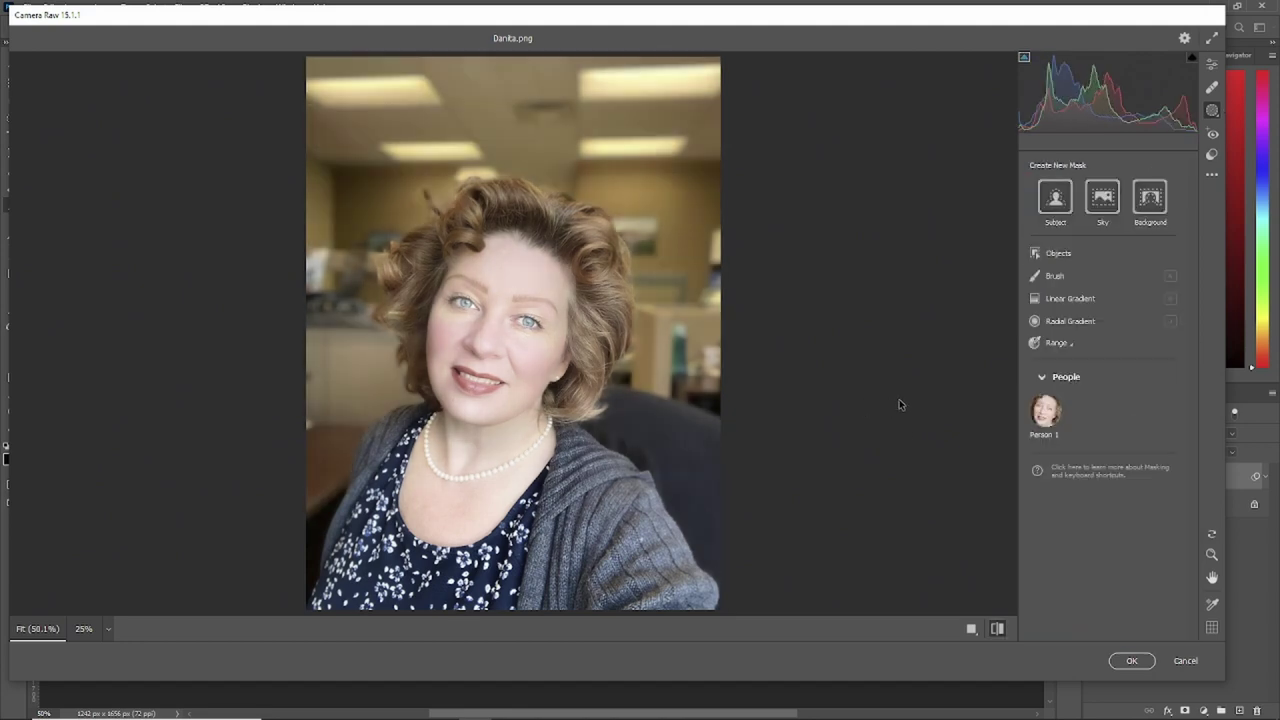
key("Escape")
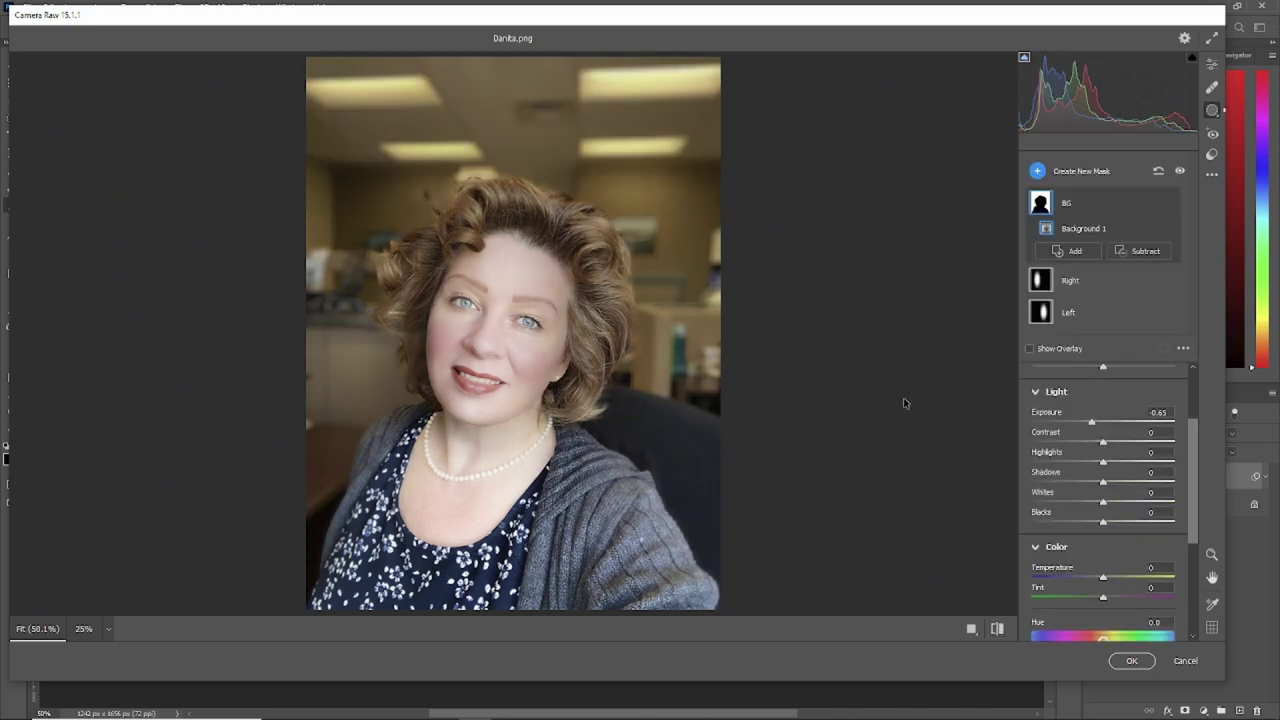